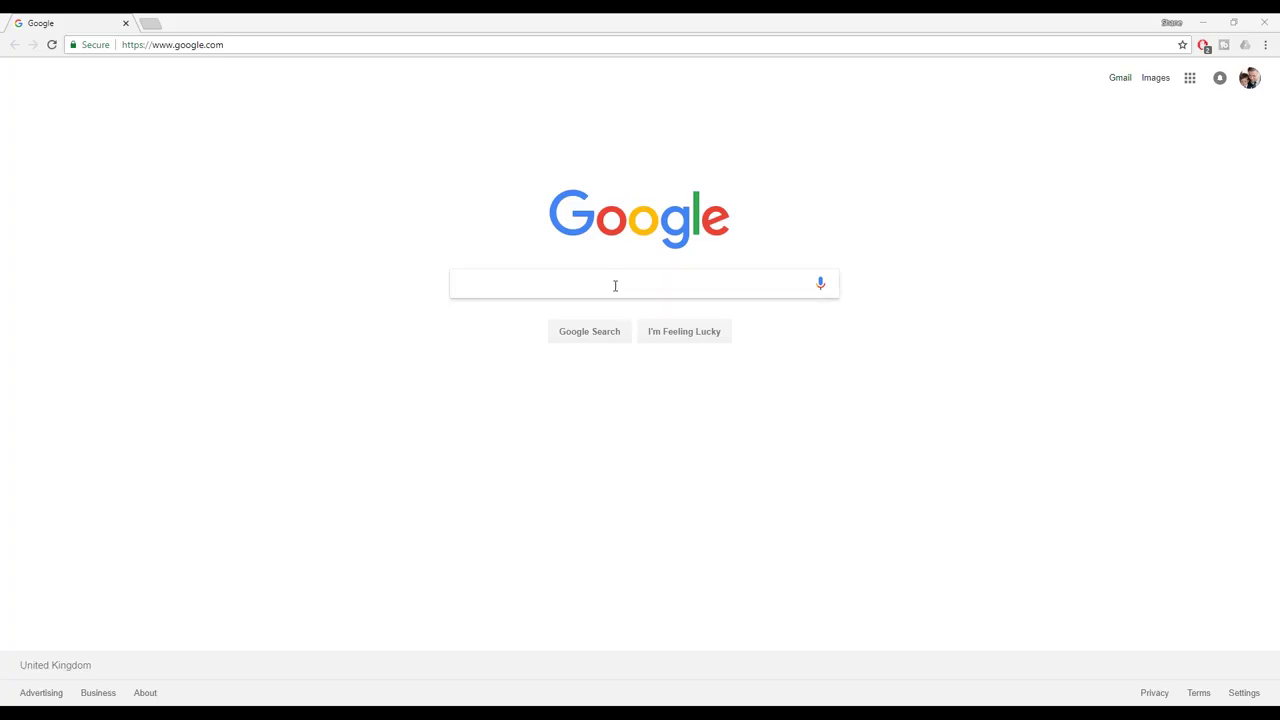
- Search Google for 'Autodesk Education' and open the Free Student Software Downloads result
left_click(614, 288)
type("A")
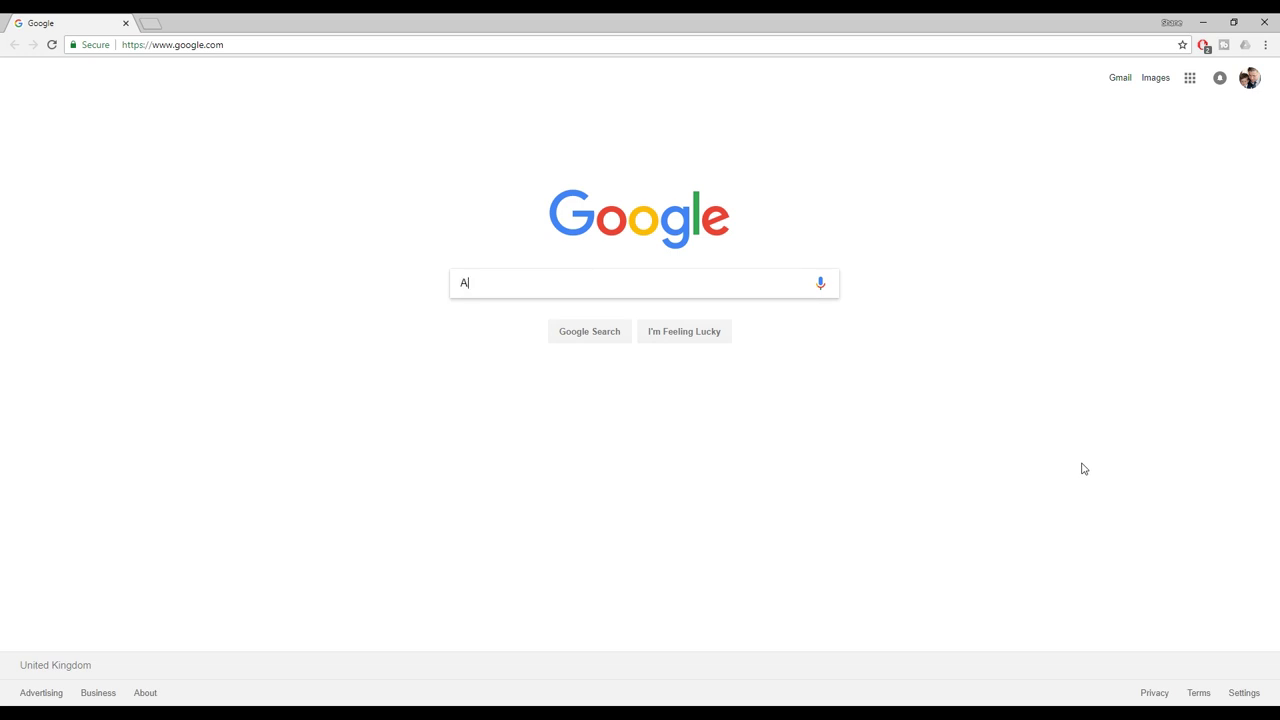
type("utodesk Education")
key("Return")
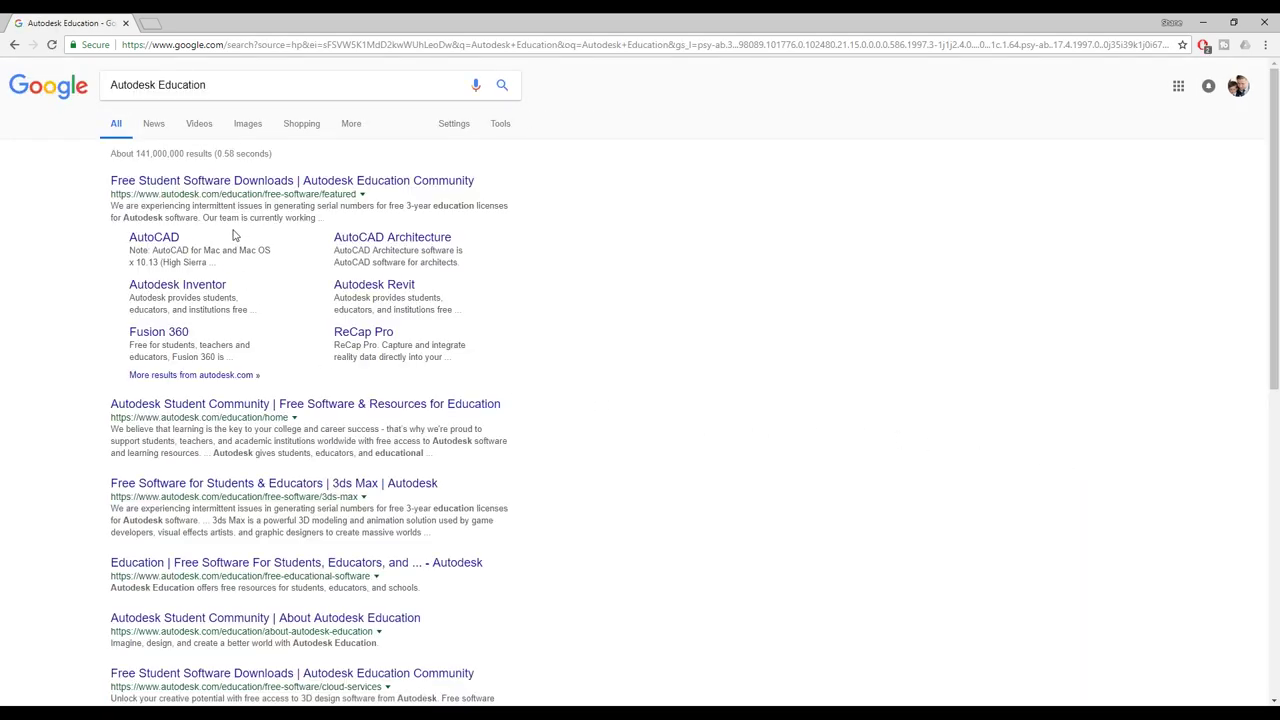
left_click(300, 183)
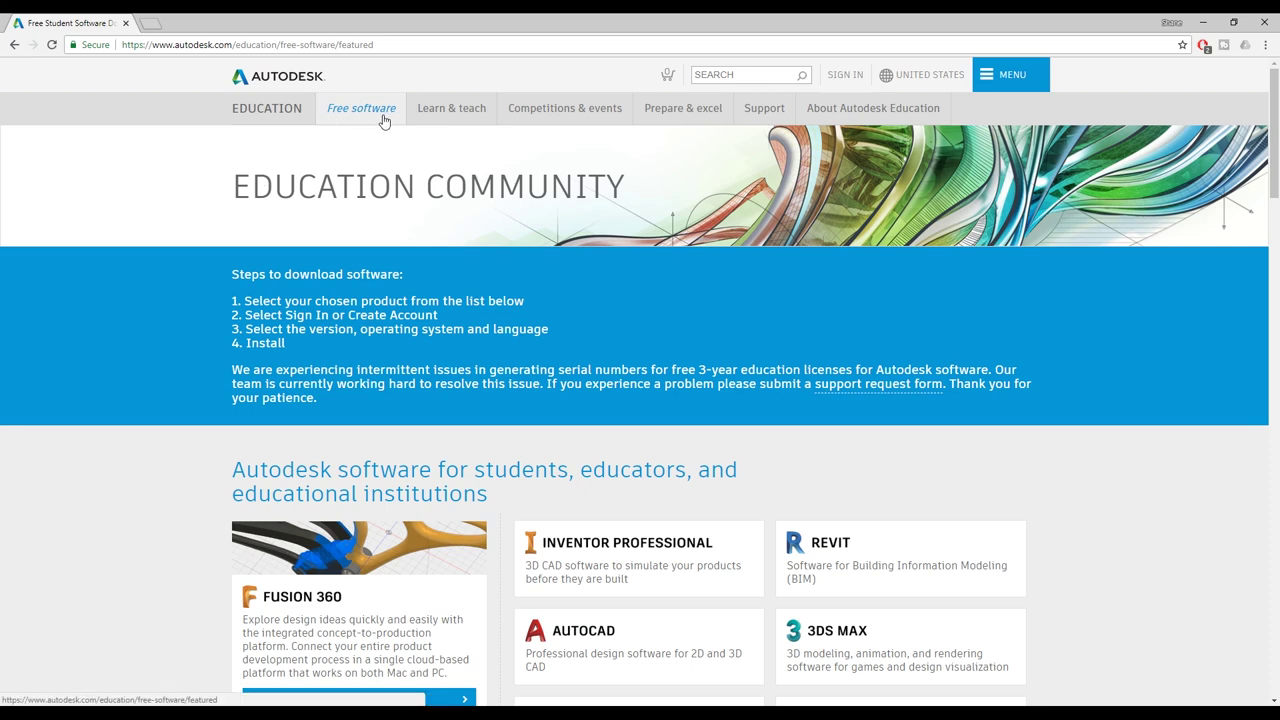
- Open the 3DS MAX card's free education download page
scroll(200, 166, "down", 3)
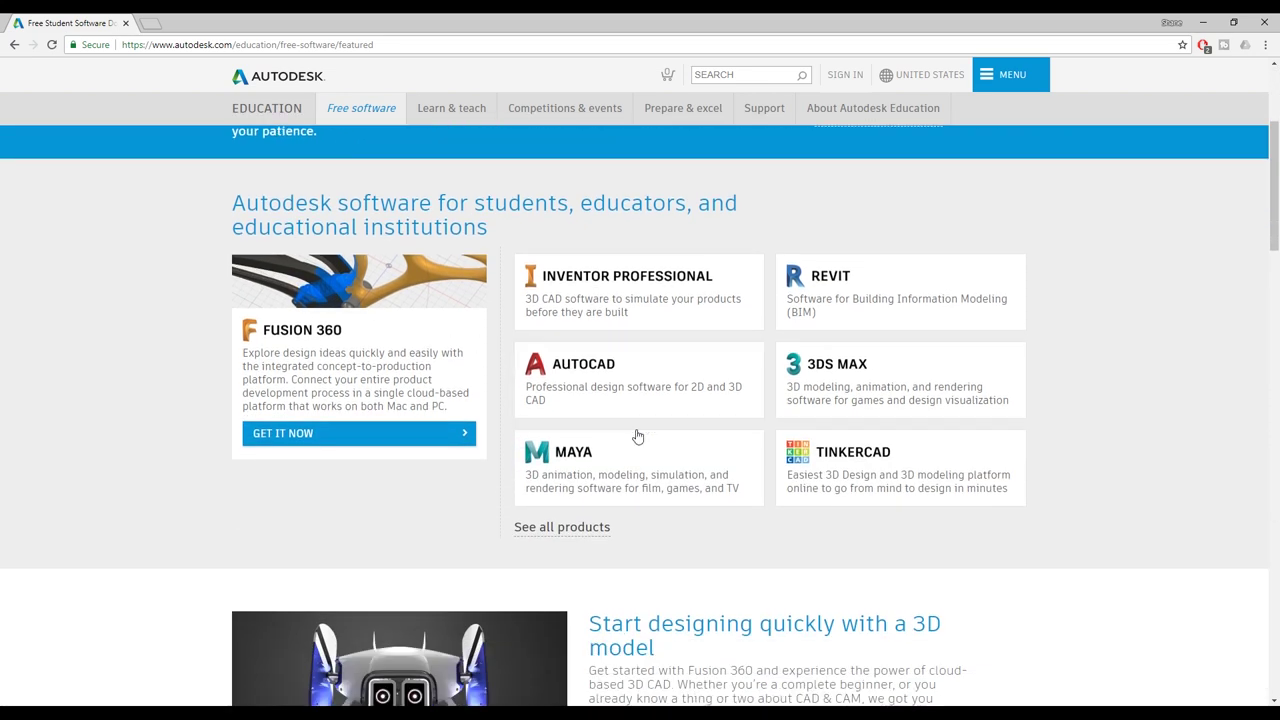
left_click(850, 380)
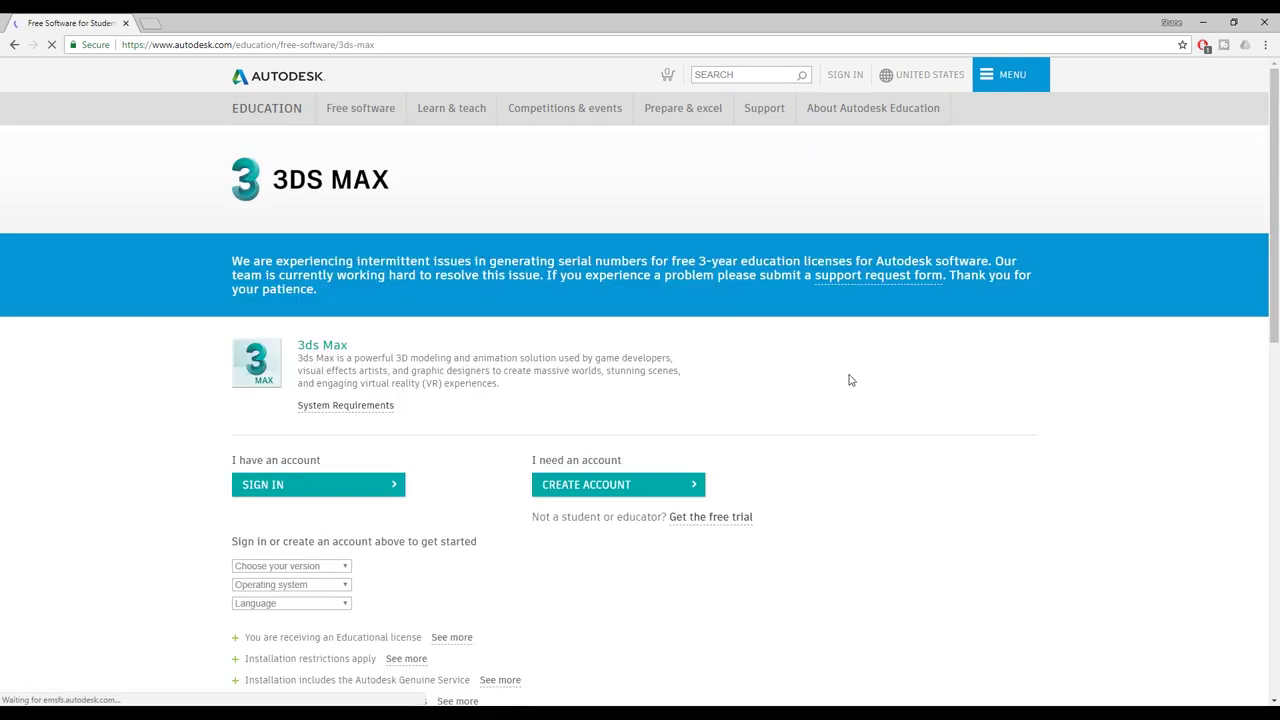
scroll(850, 380, "down", 1)
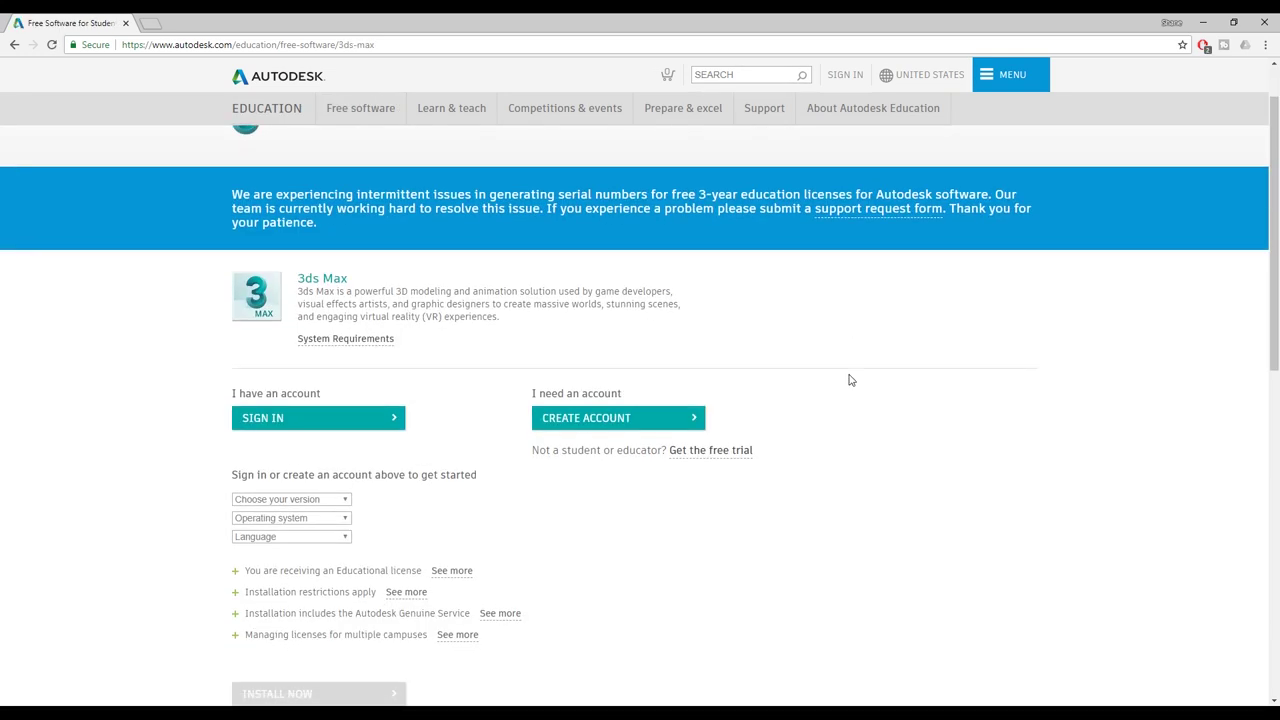
scroll(850, 380, "up", 1)
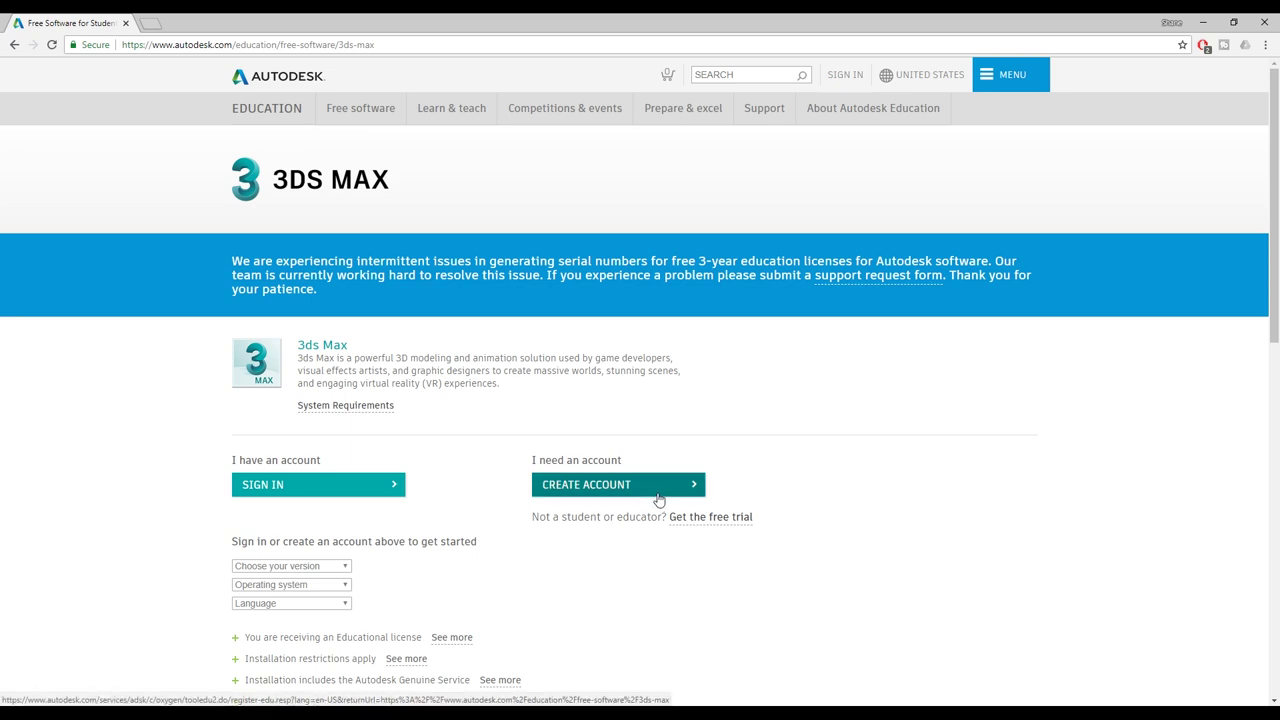
- Start a new Autodesk account with country United Kingdom and role Educator
left_click(659, 498)
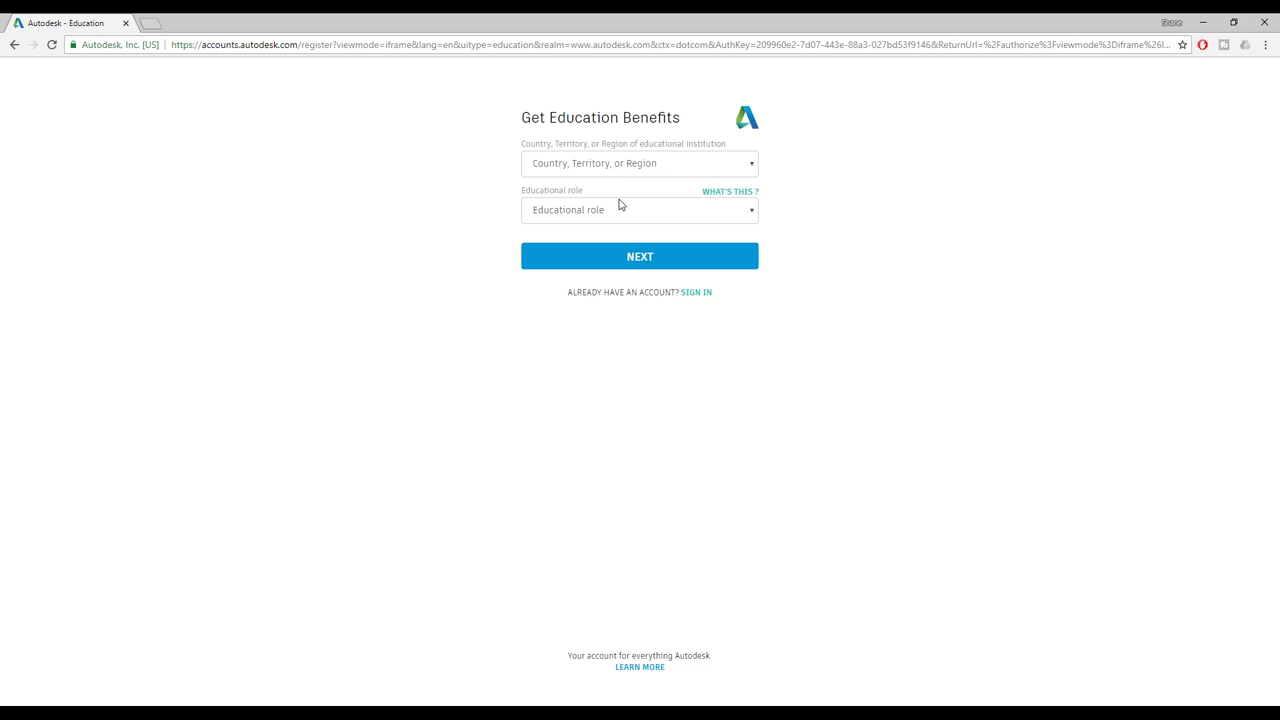
left_click(595, 165)
key("u")
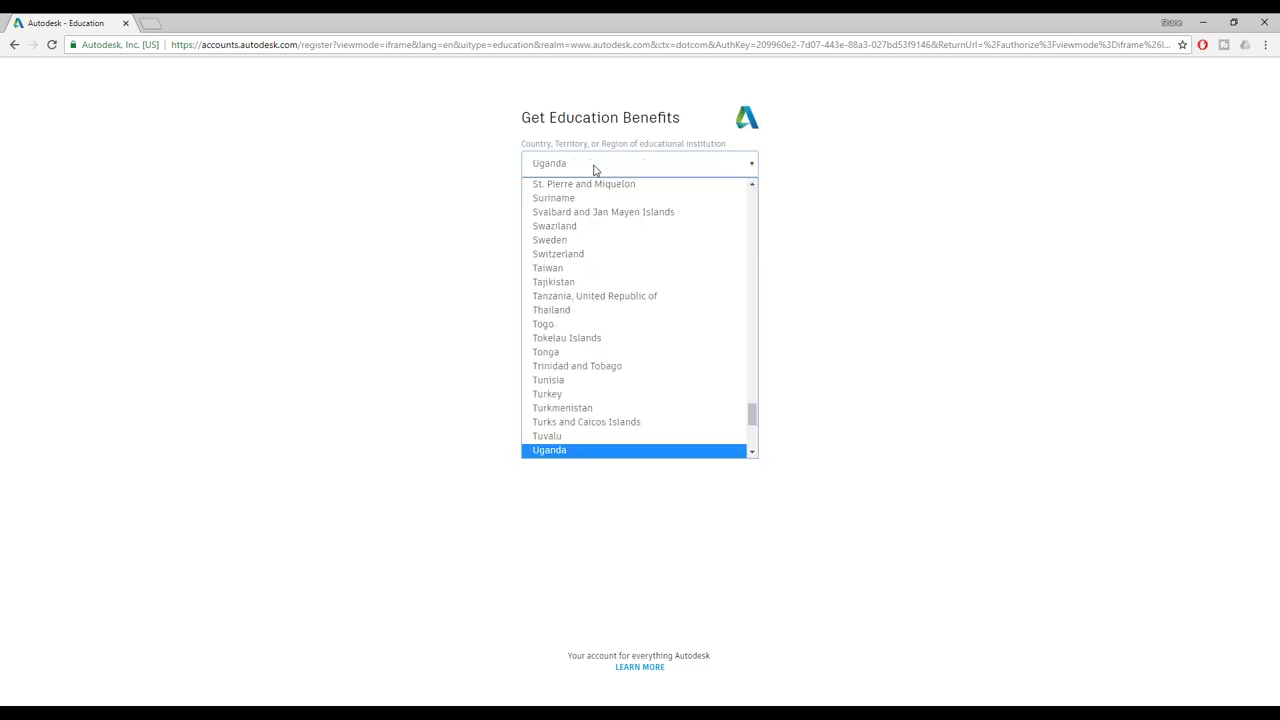
scroll(754, 451, "down", 1)
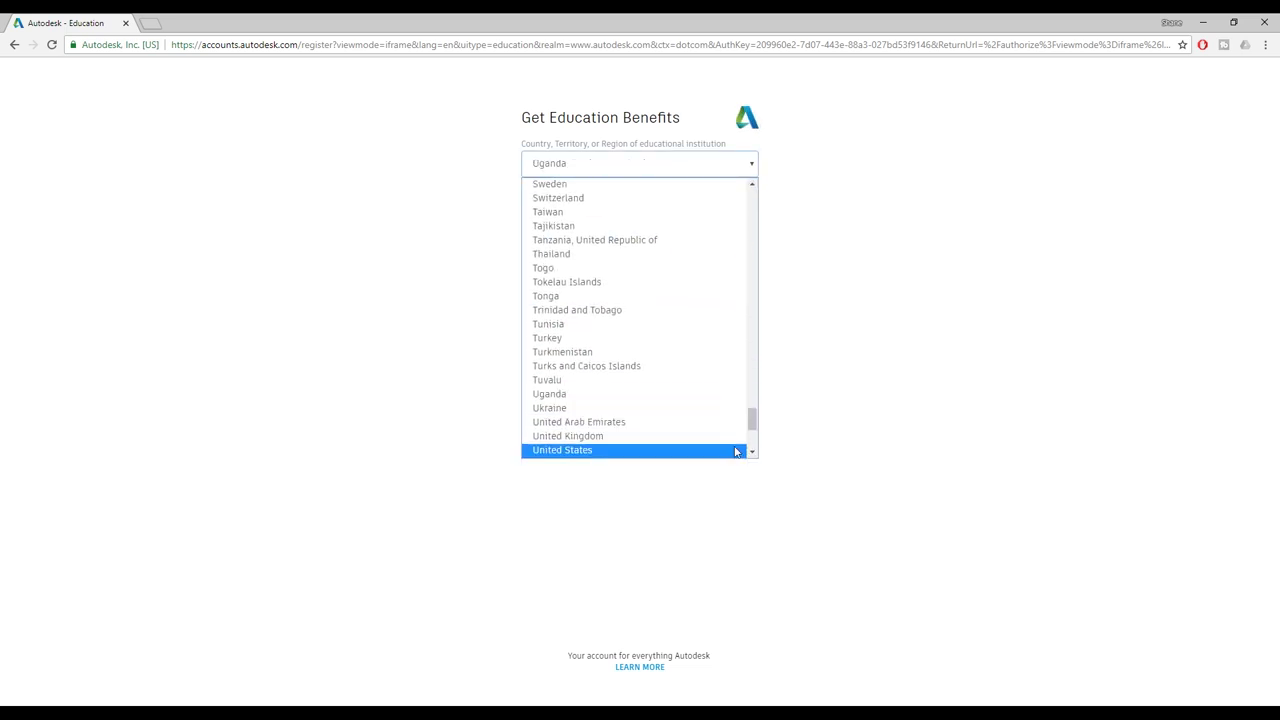
left_click(667, 437)
left_click(672, 208)
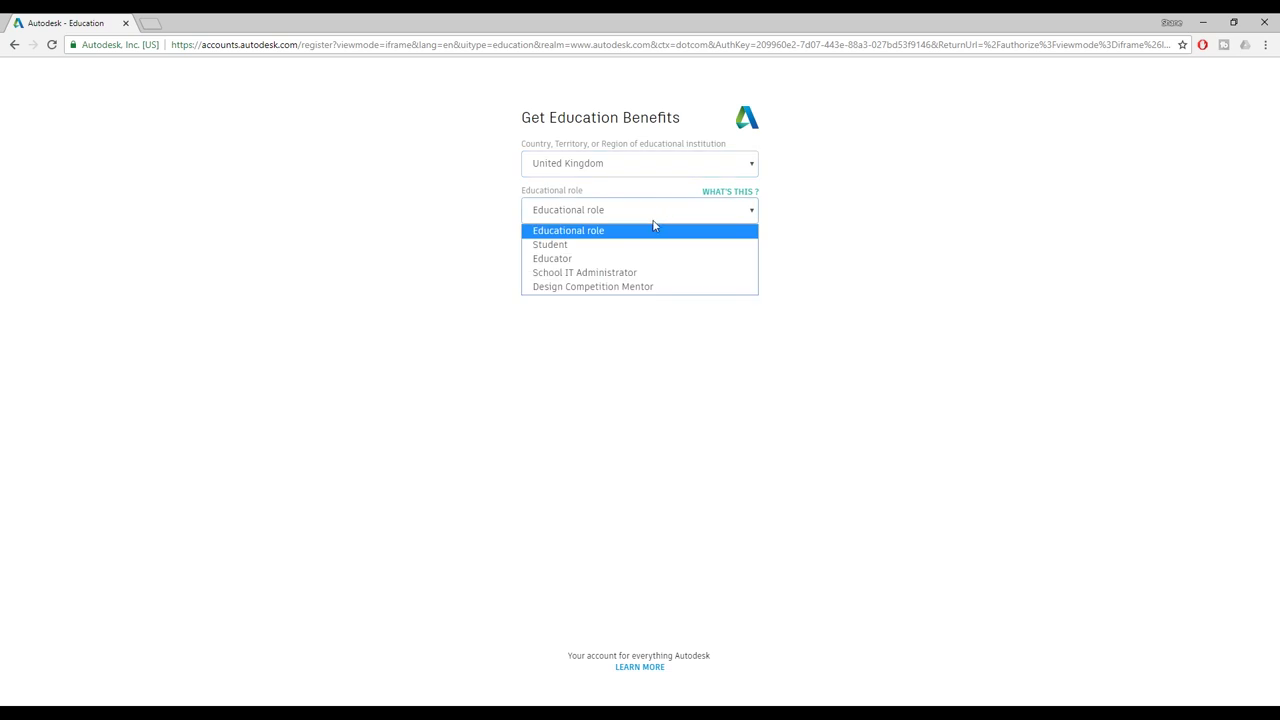
left_click(591, 265)
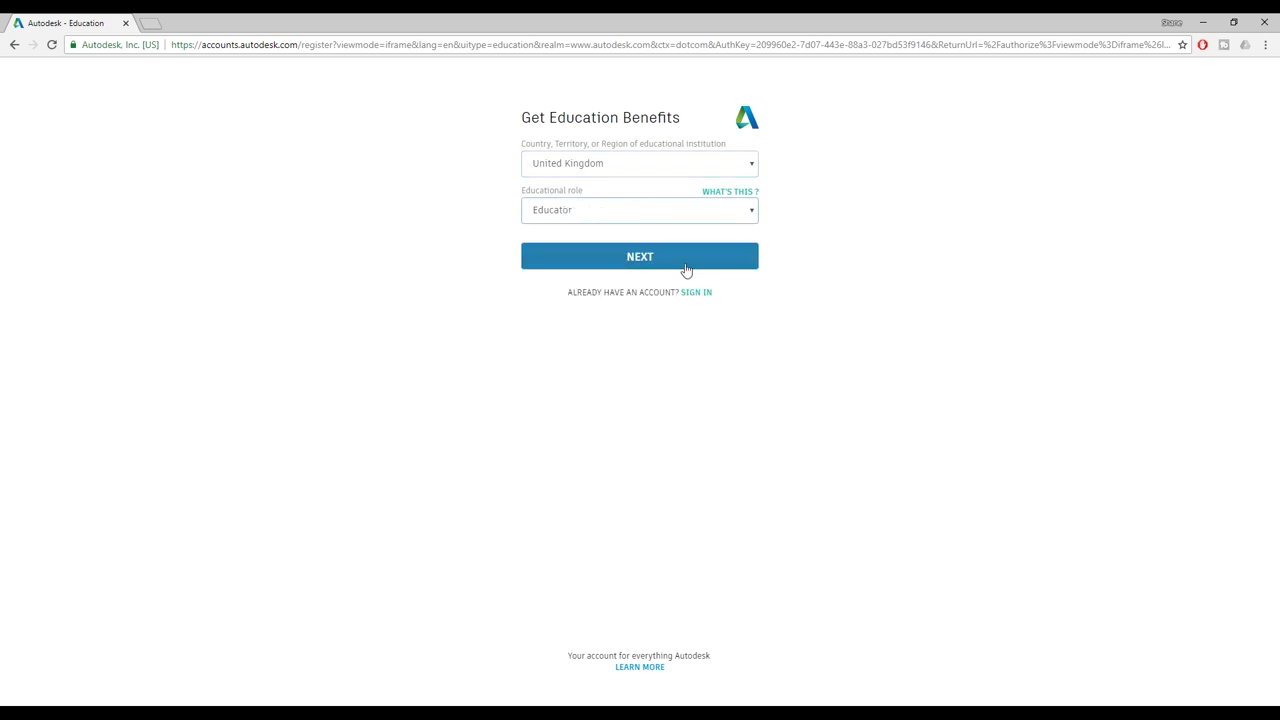
left_click(686, 270)
- Enter the first and last name, the e-mail address and a corrected confirmation e-mail
left_click(582, 163)
type("Online")
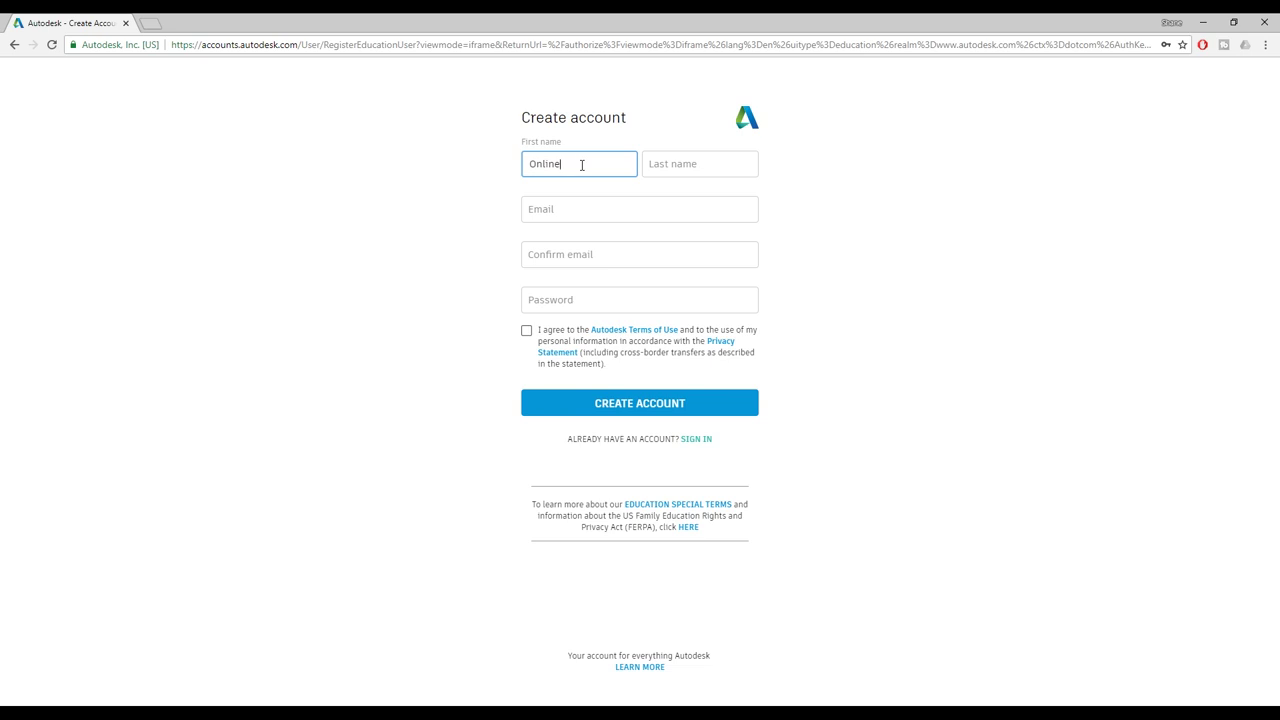
key("Tab")
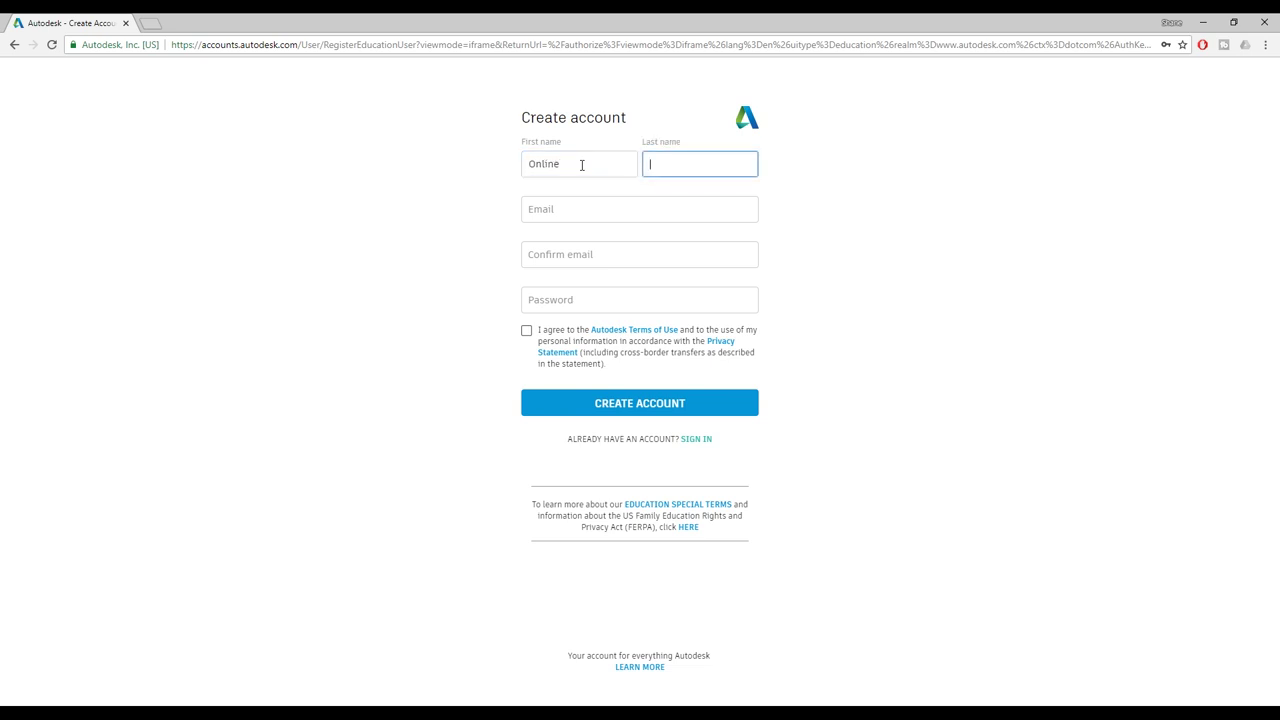
type("Me")
type("dia")
type("Tot")
type("utor")
left_click(591, 217)
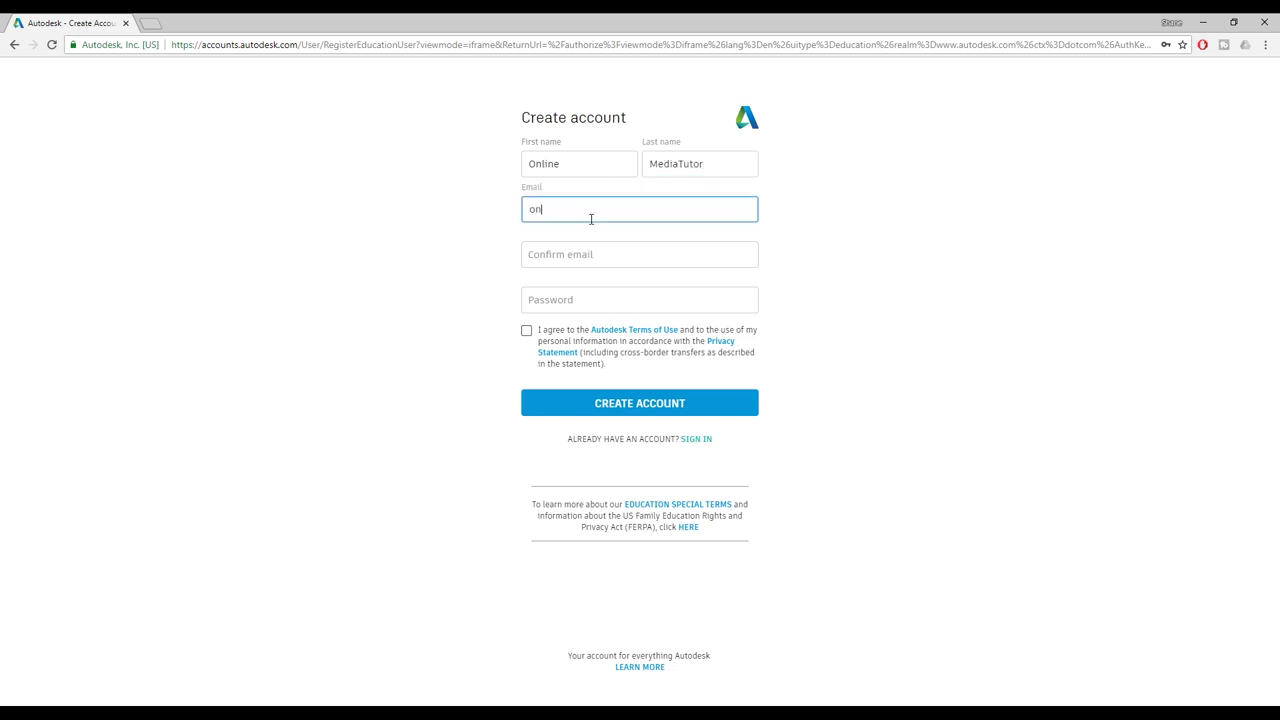
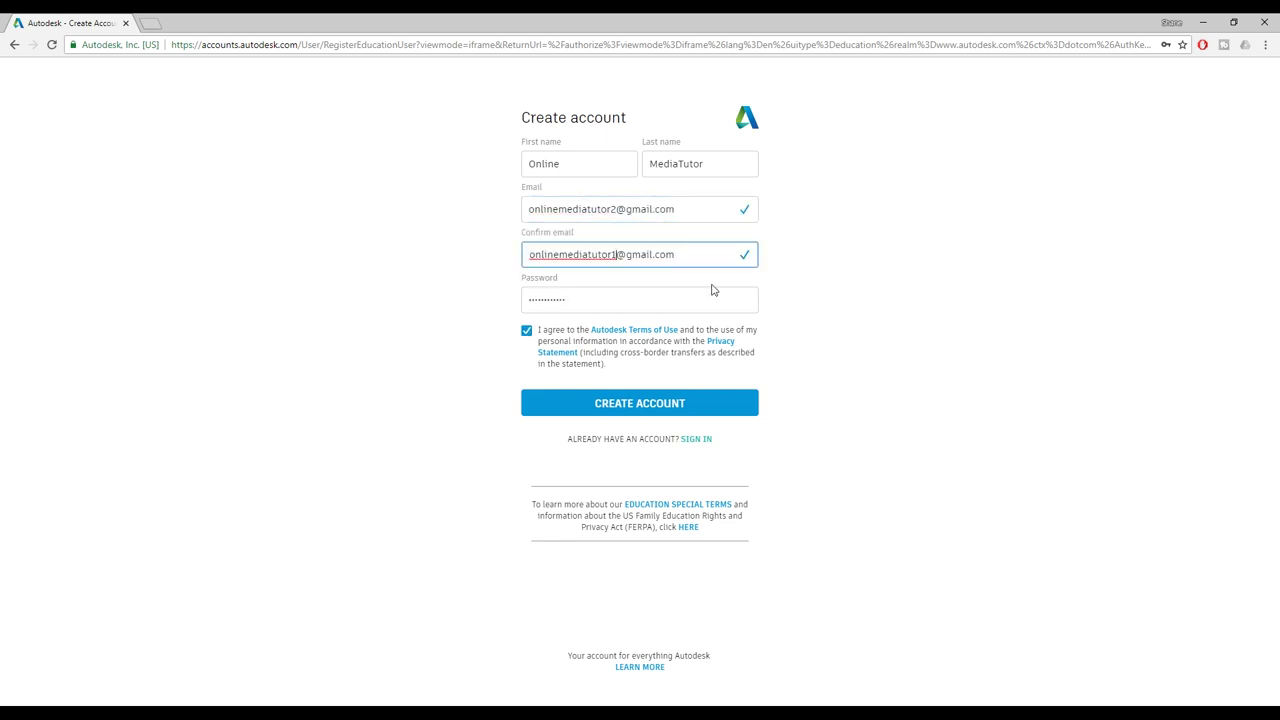
type("2")
left_click(883, 268)
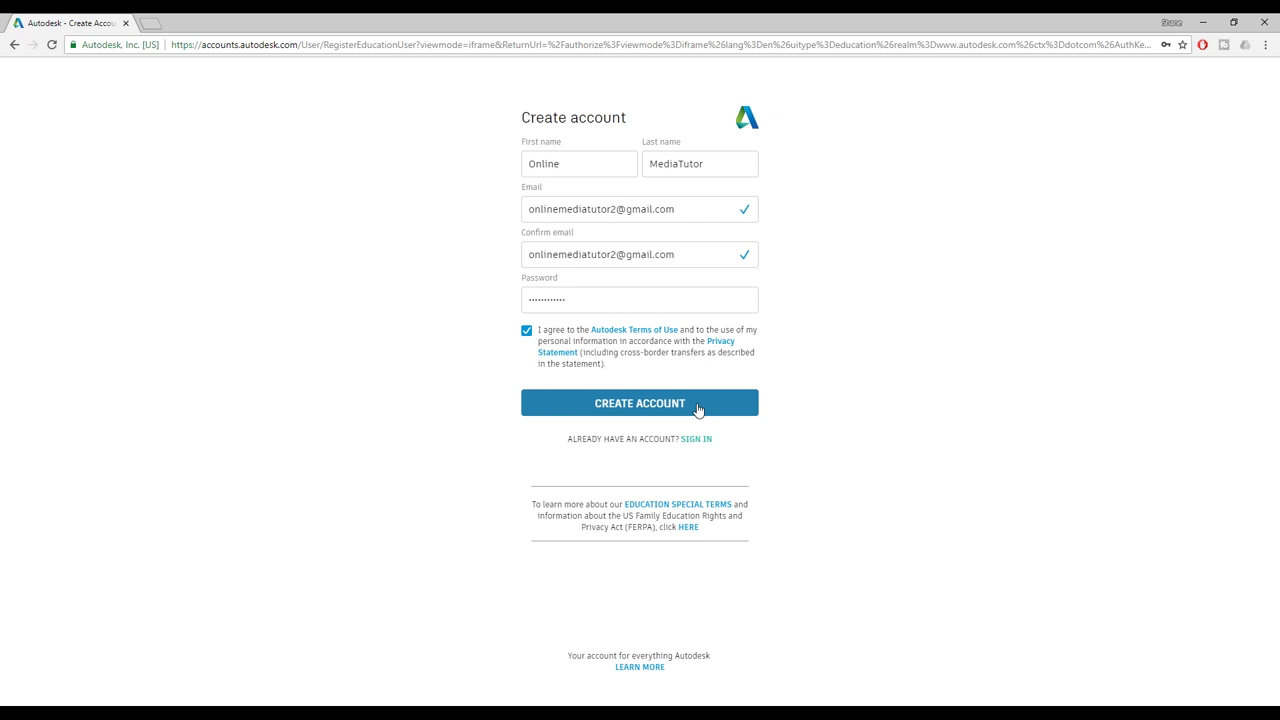
- Submit the registration, sign in with the account e-mail and password, and accept the Terms of Use
left_click(698, 405)
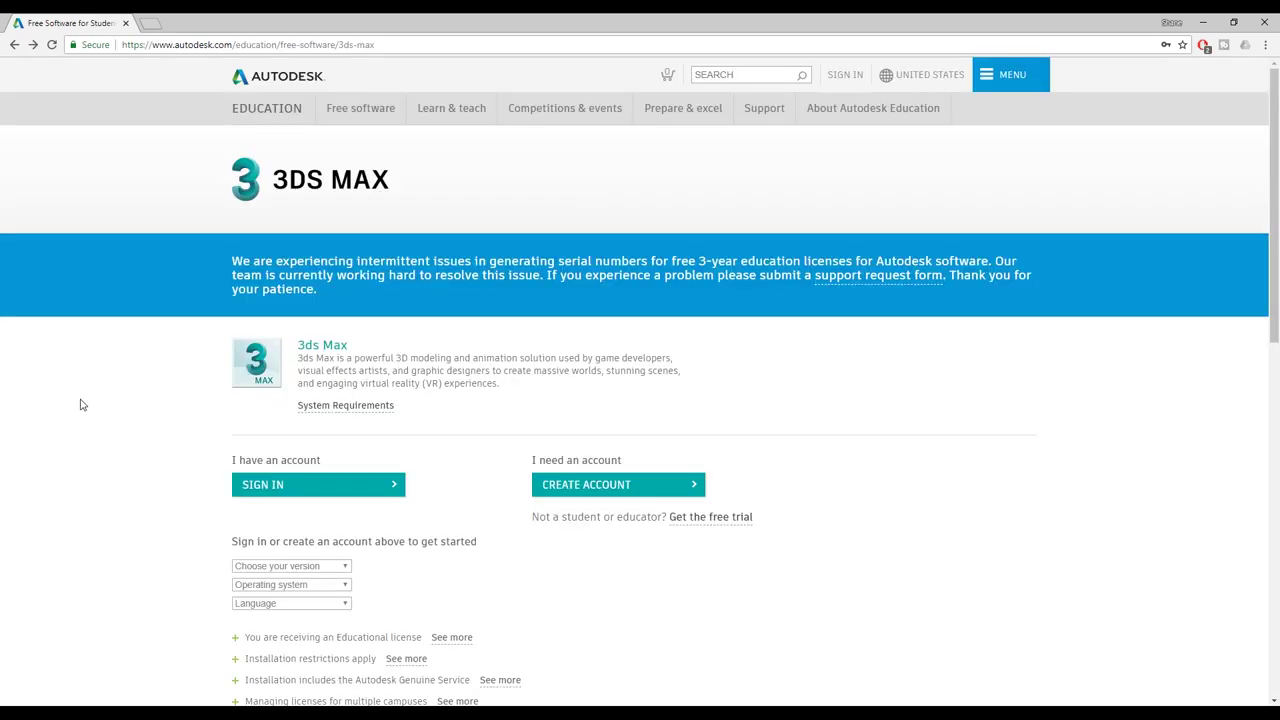
left_click(350, 485)
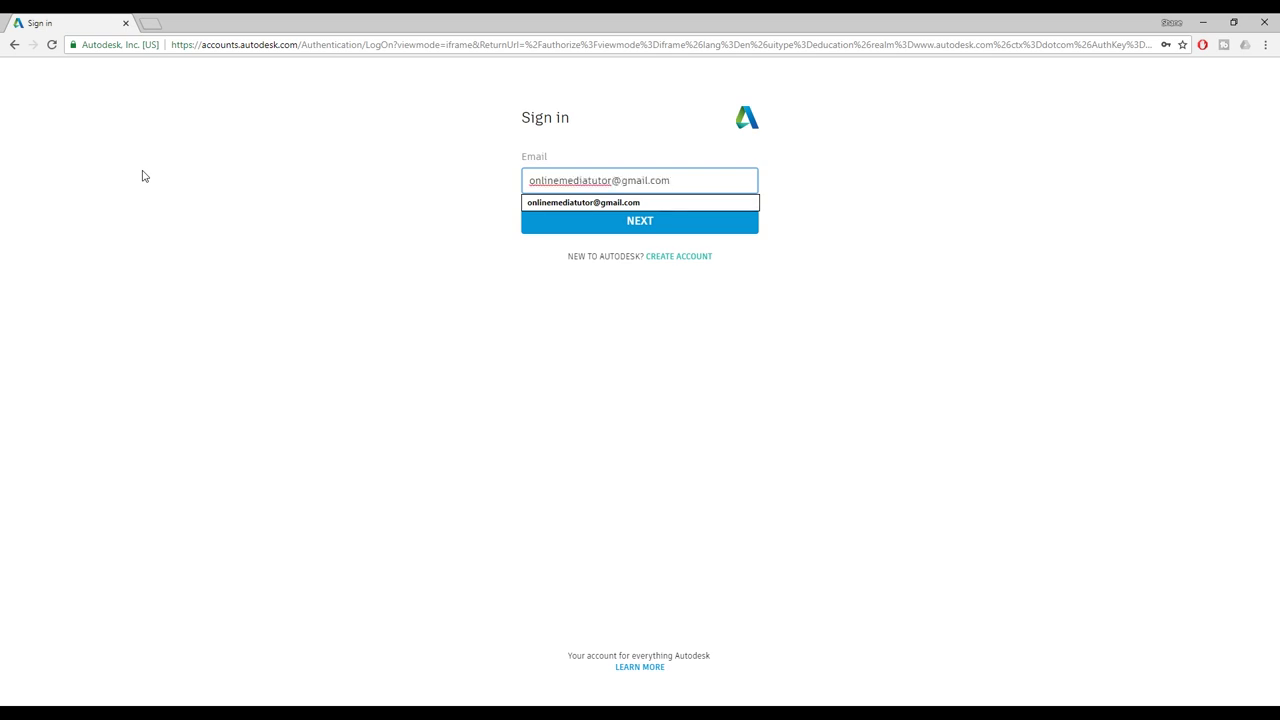
key("Return")
left_click(658, 269)
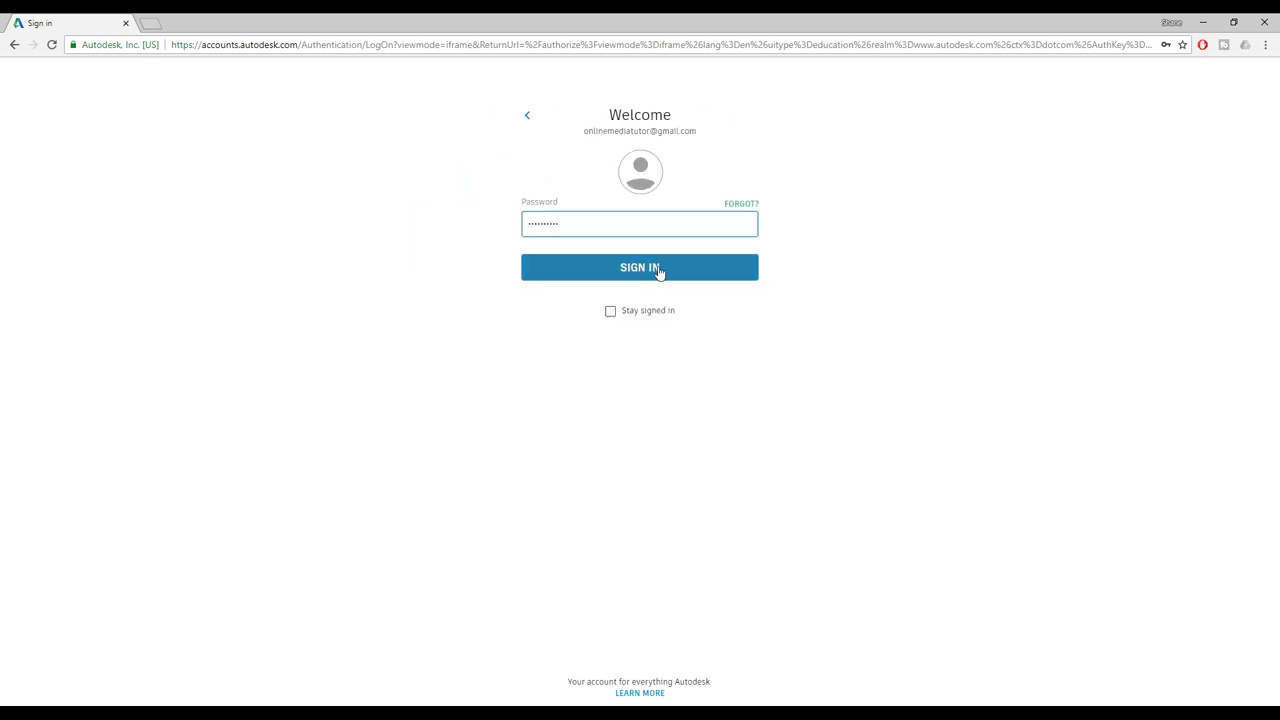
left_click(525, 245)
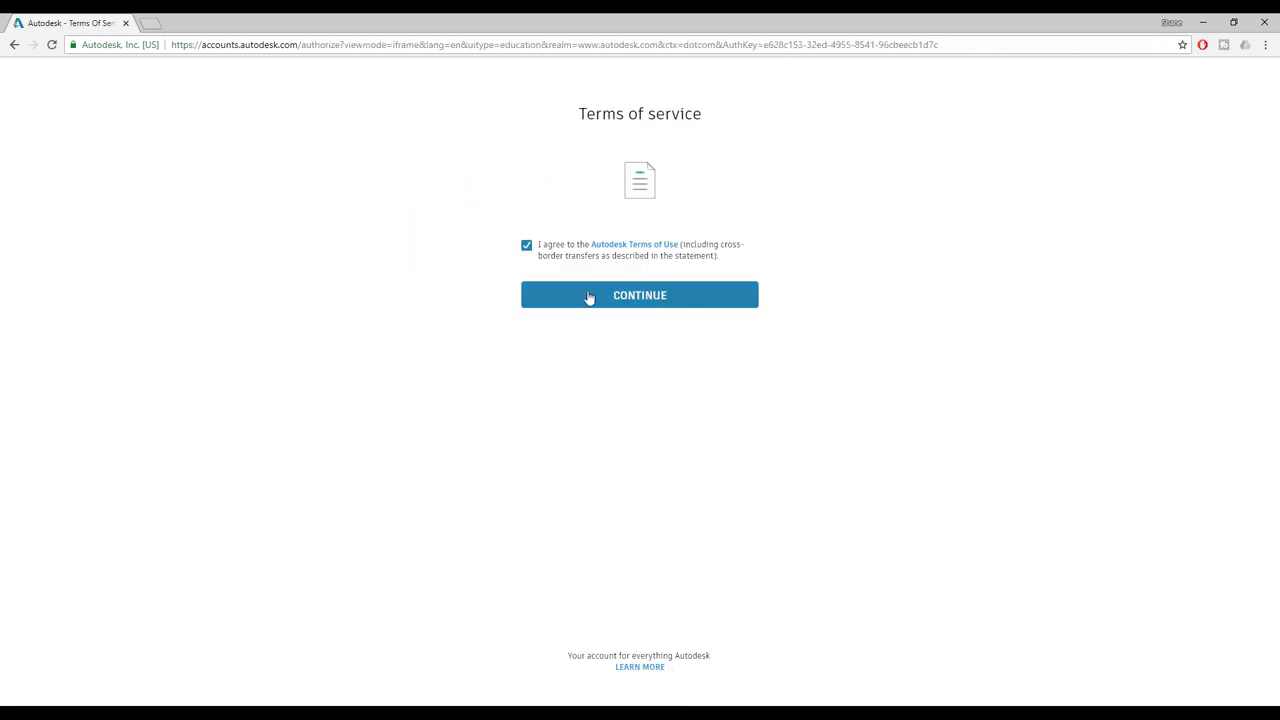
left_click(610, 295)
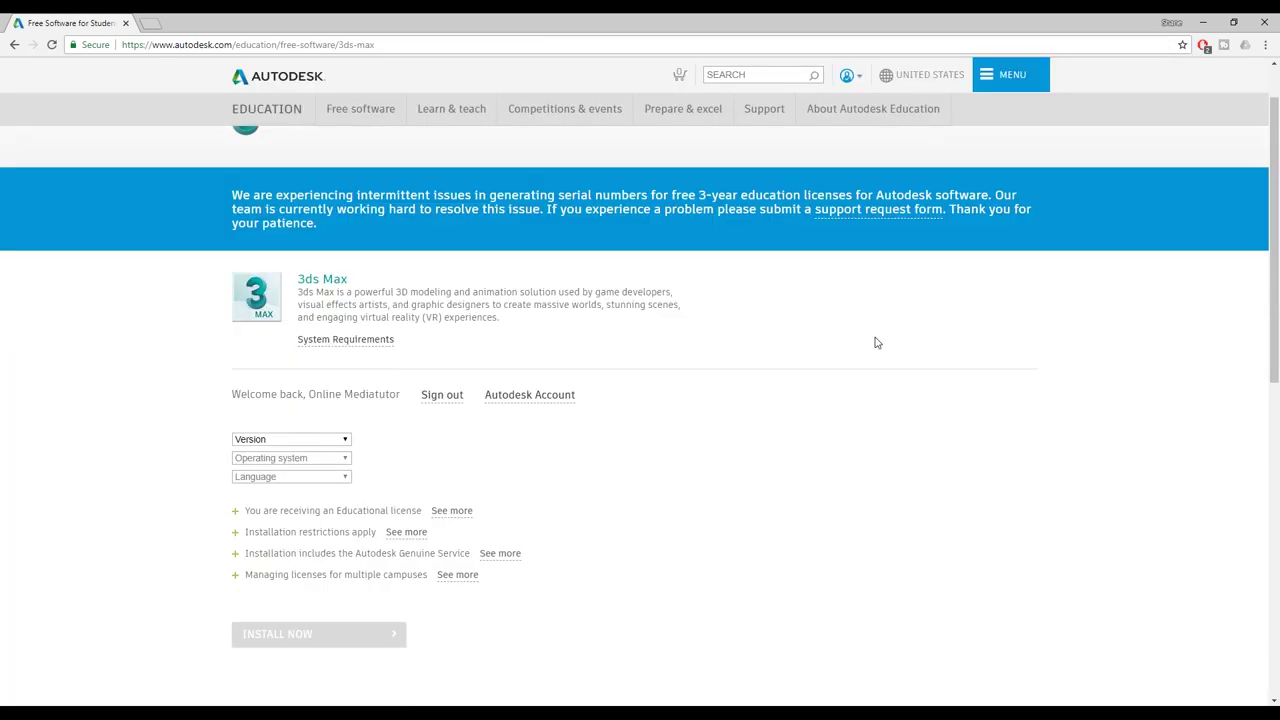
- Select version 3ds Max 2019, Windows 64-bit and English to show the licence details
scroll(875, 343, "down", 1)
left_click(301, 374)
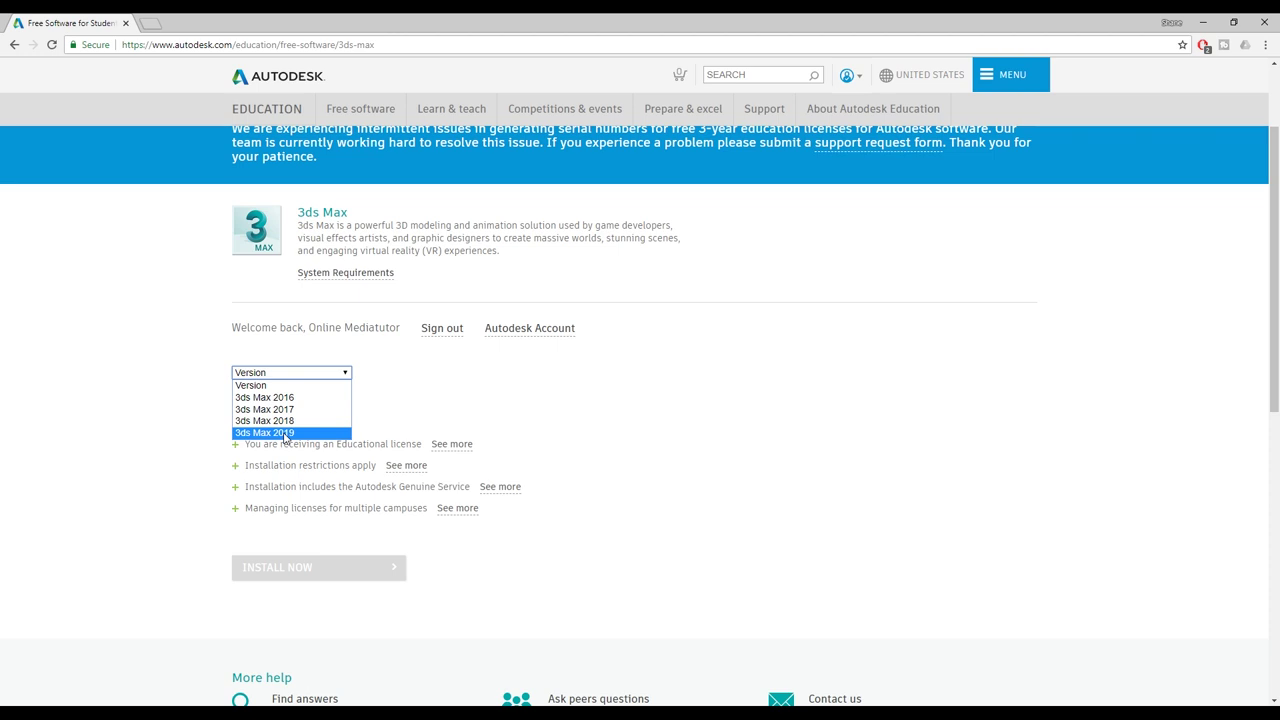
left_click(286, 433)
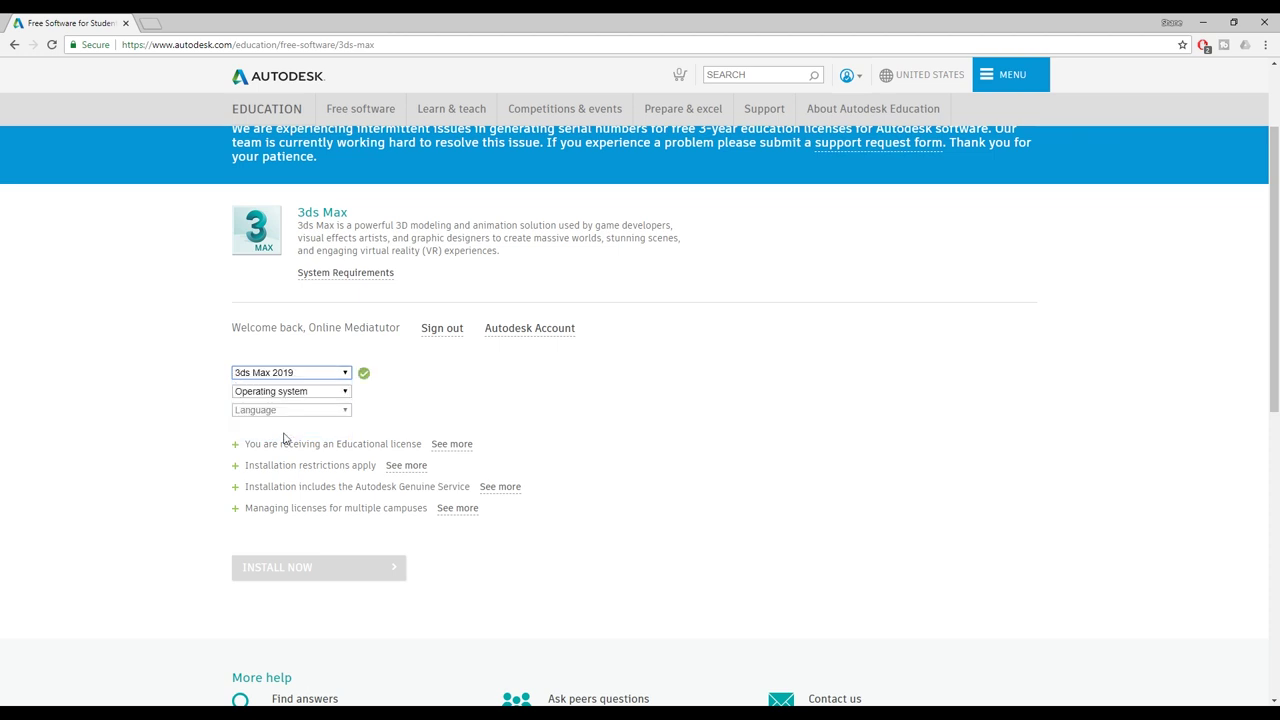
left_click(345, 390)
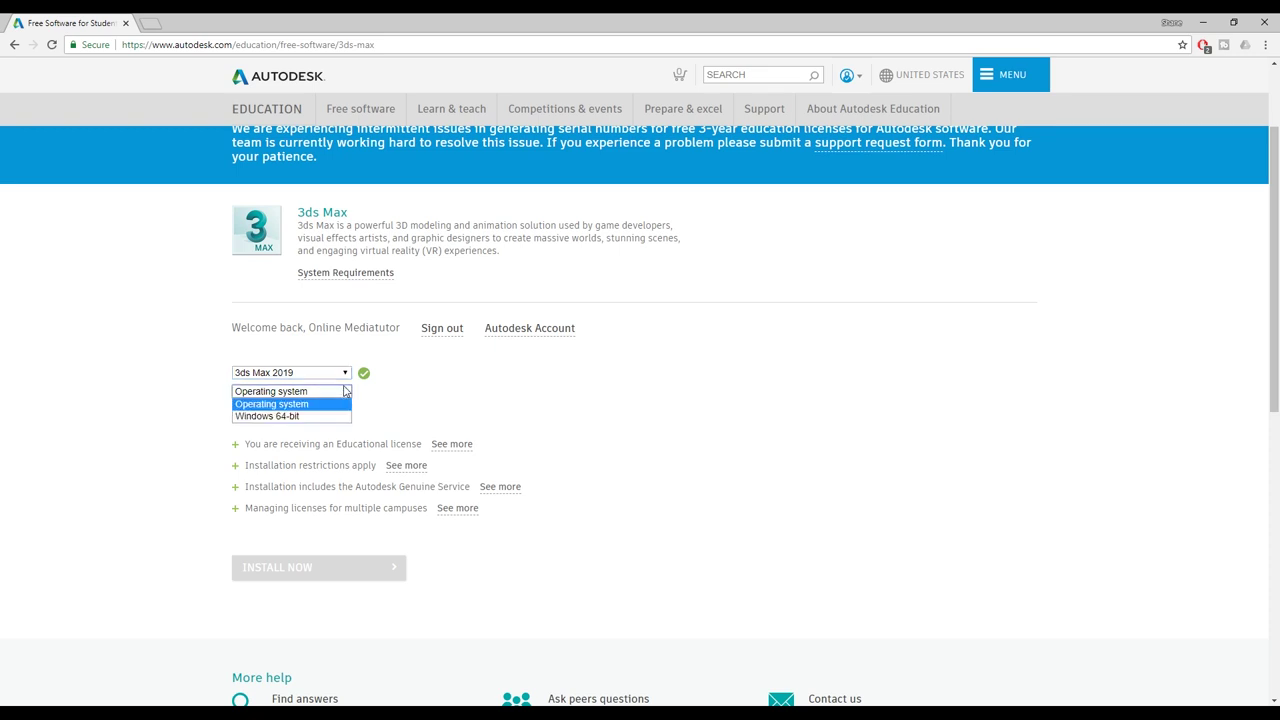
left_click(287, 418)
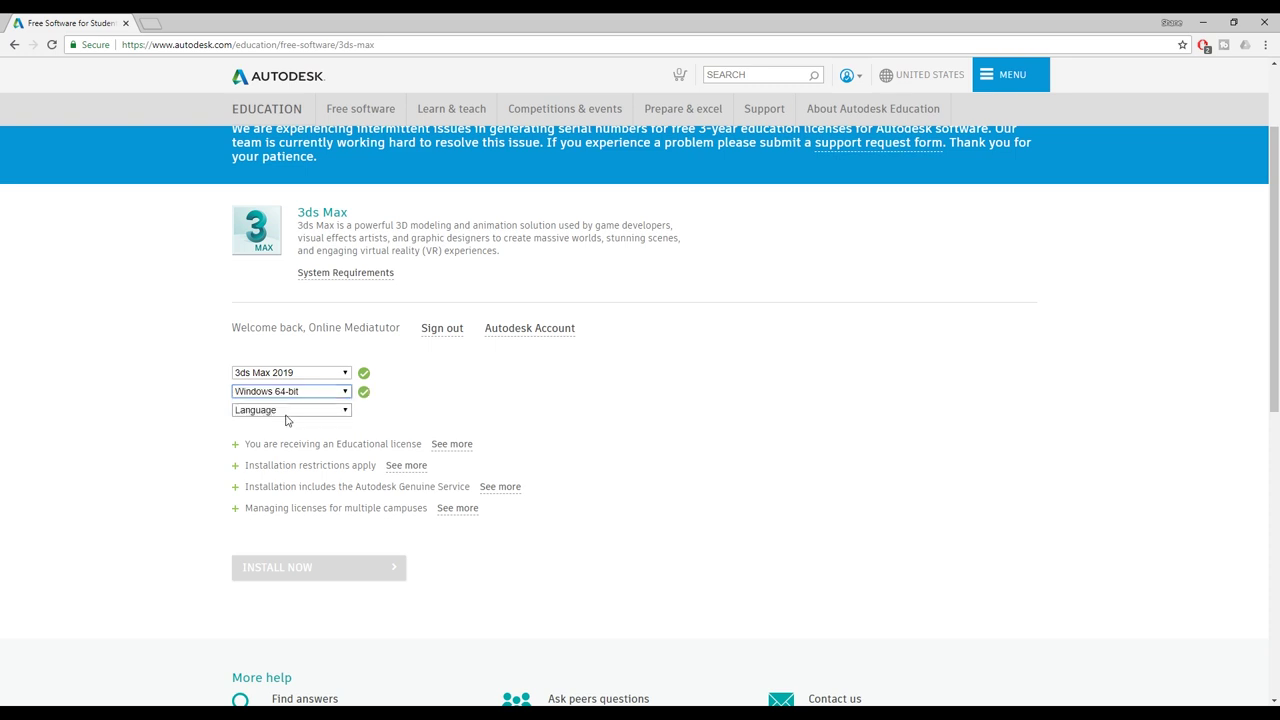
left_click(346, 413)
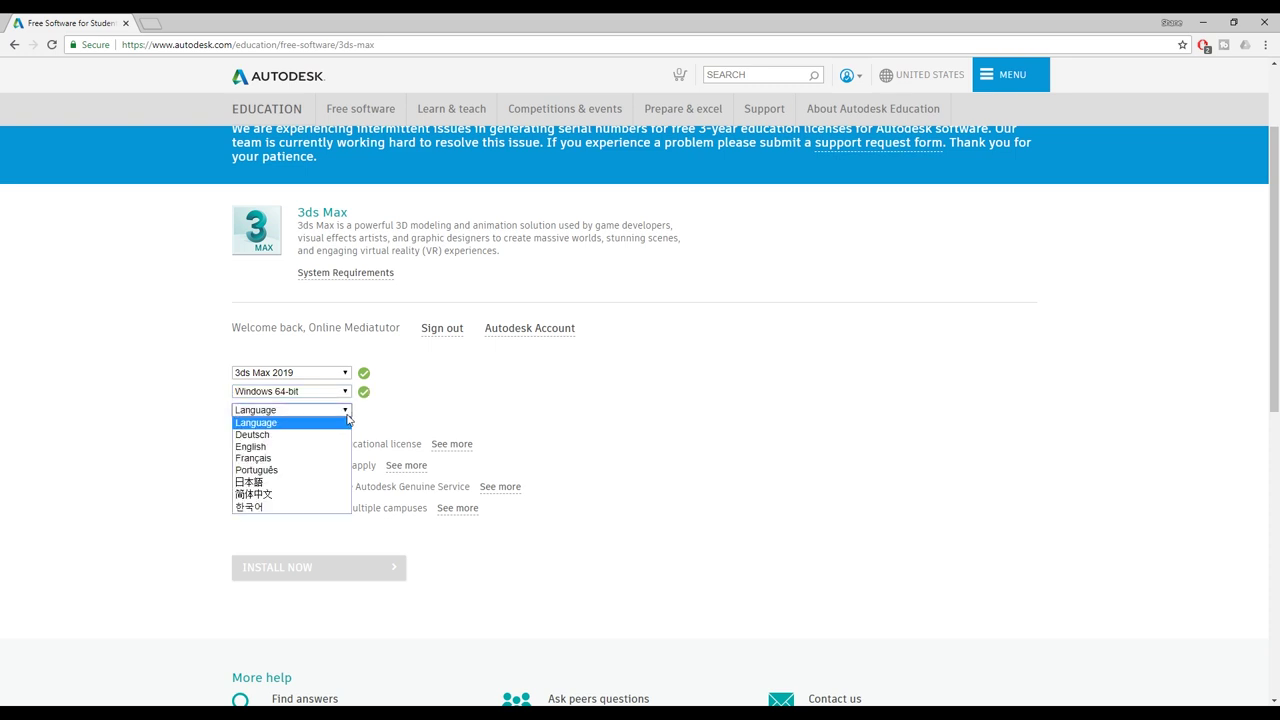
left_click(277, 447)
scroll(820, 404, "down", 2)
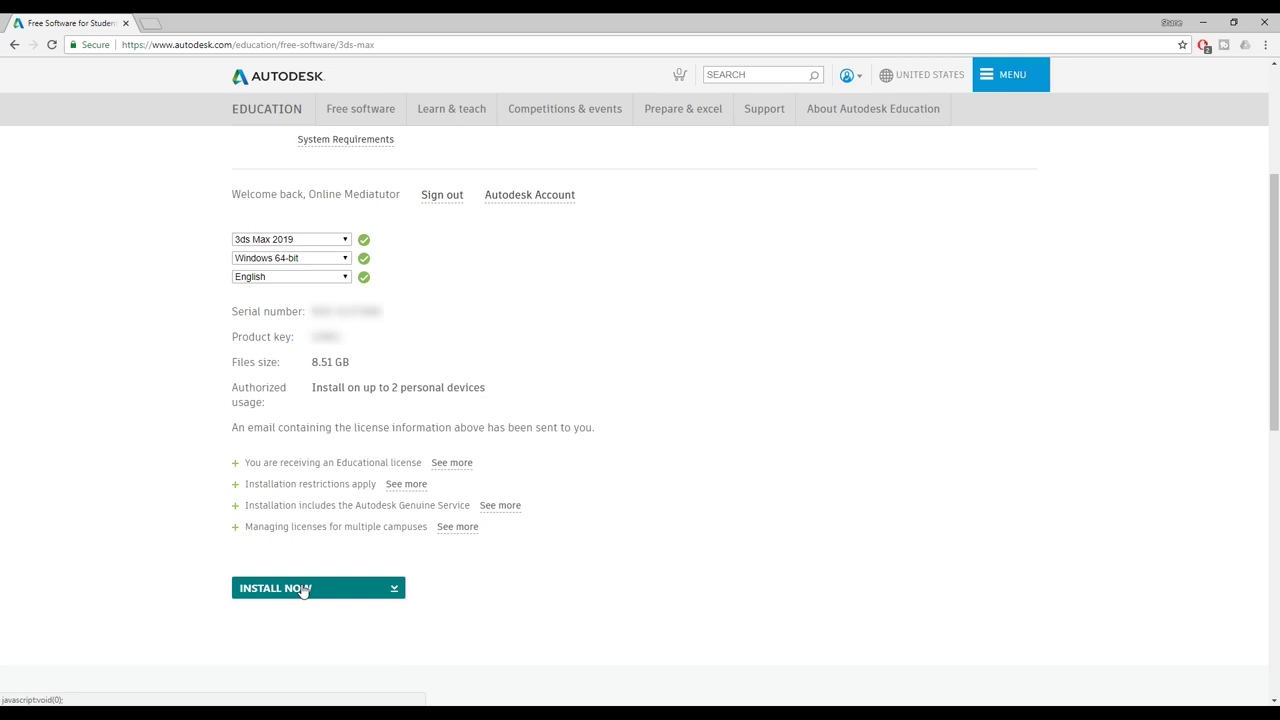
- Accept the licence agreement, download and keep the 3ds Max installer, and run it
left_click(303, 589)
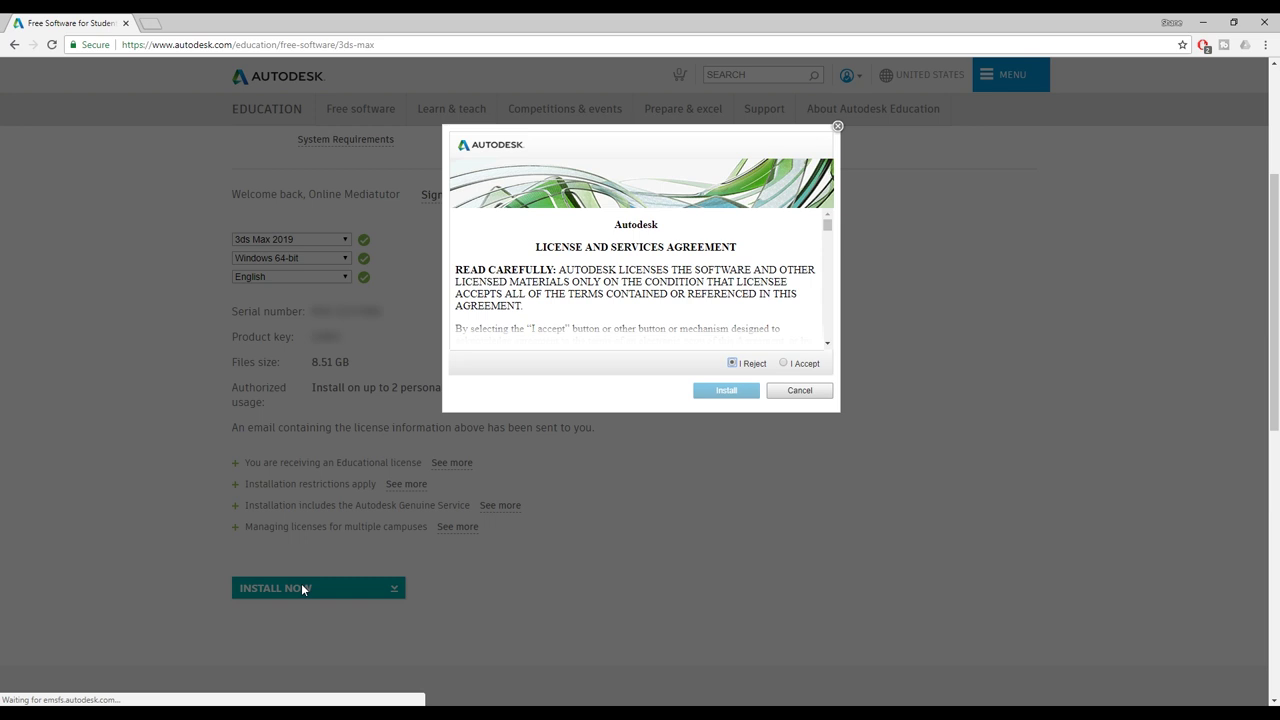
left_click(806, 368)
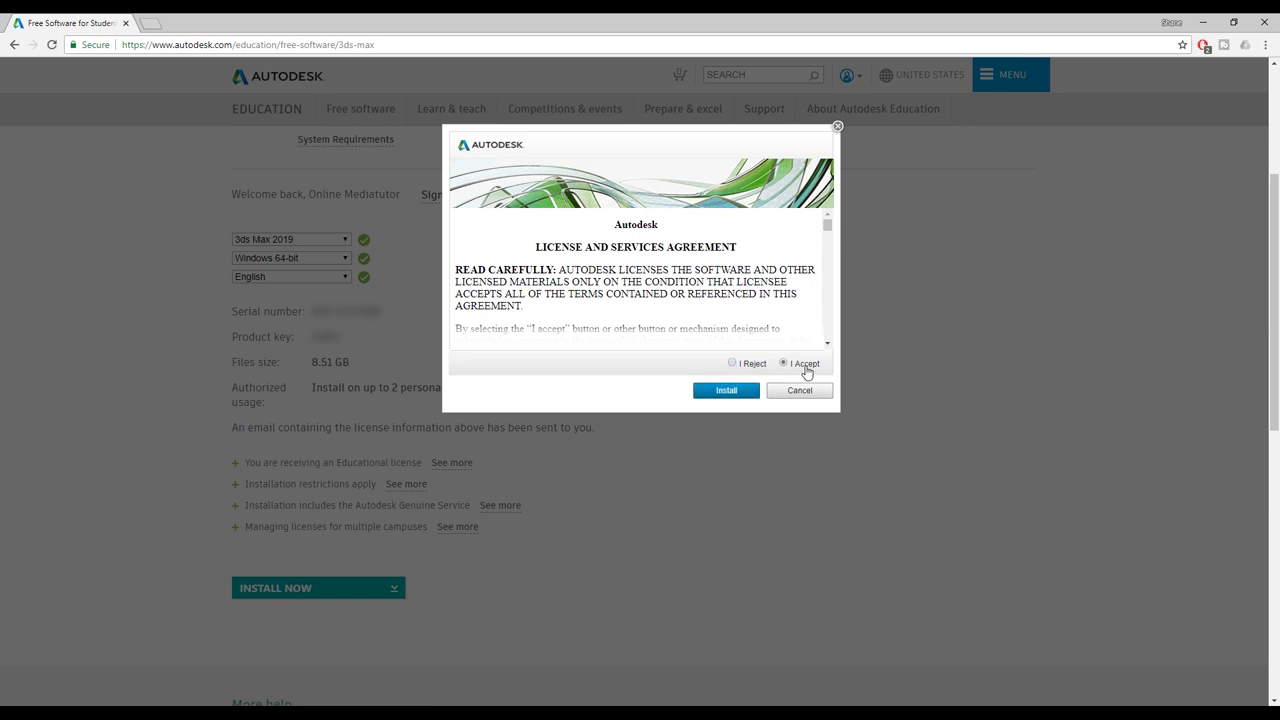
left_click(722, 392)
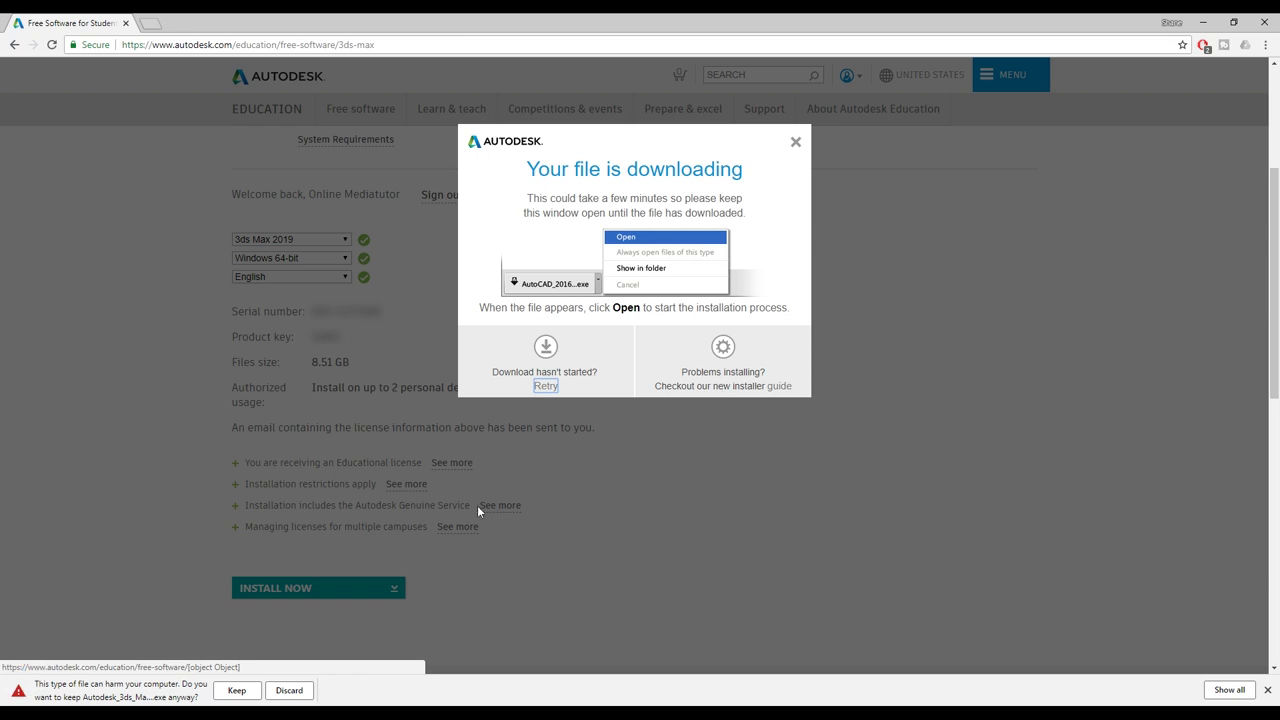
left_click(240, 692)
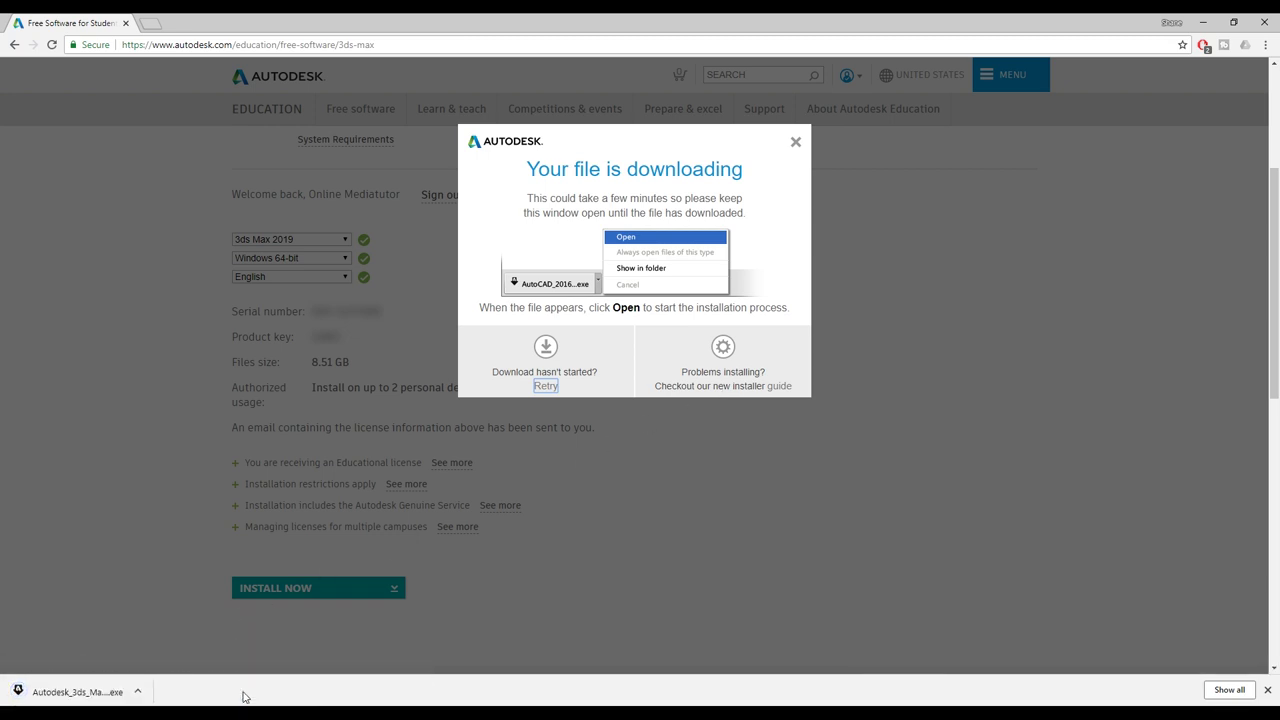
left_click(62, 692)
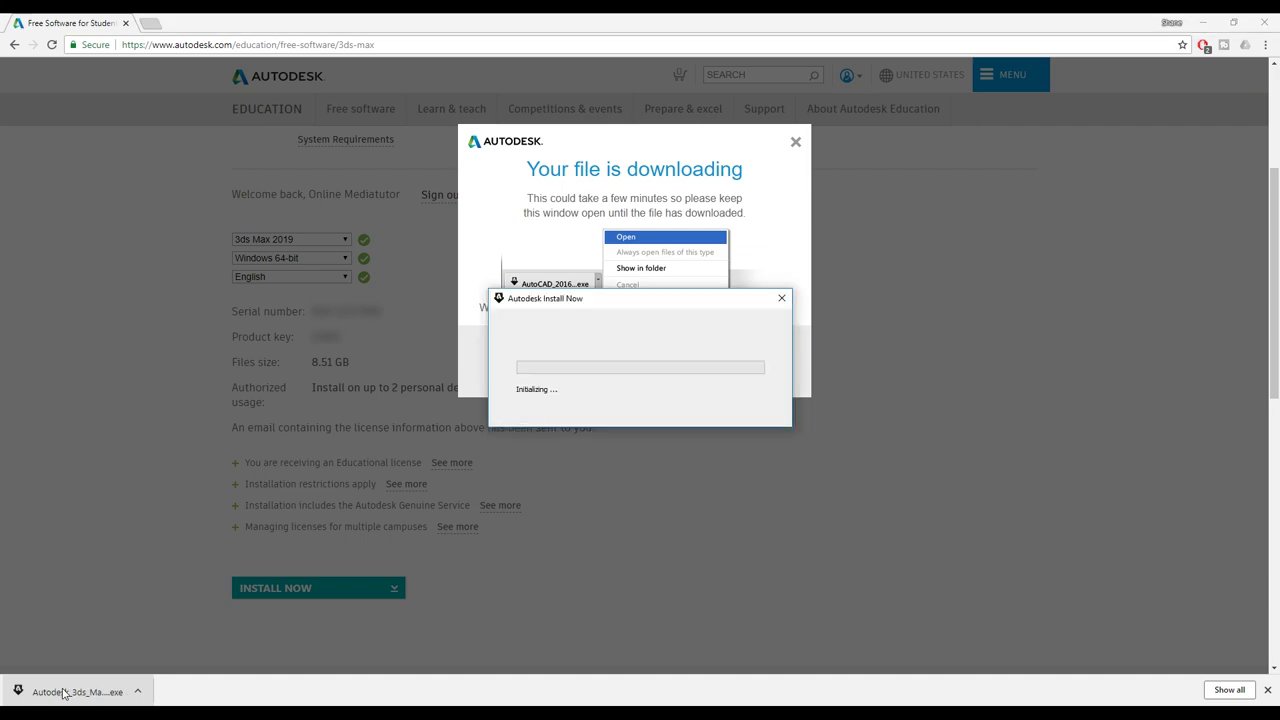
left_click(1205, 22)
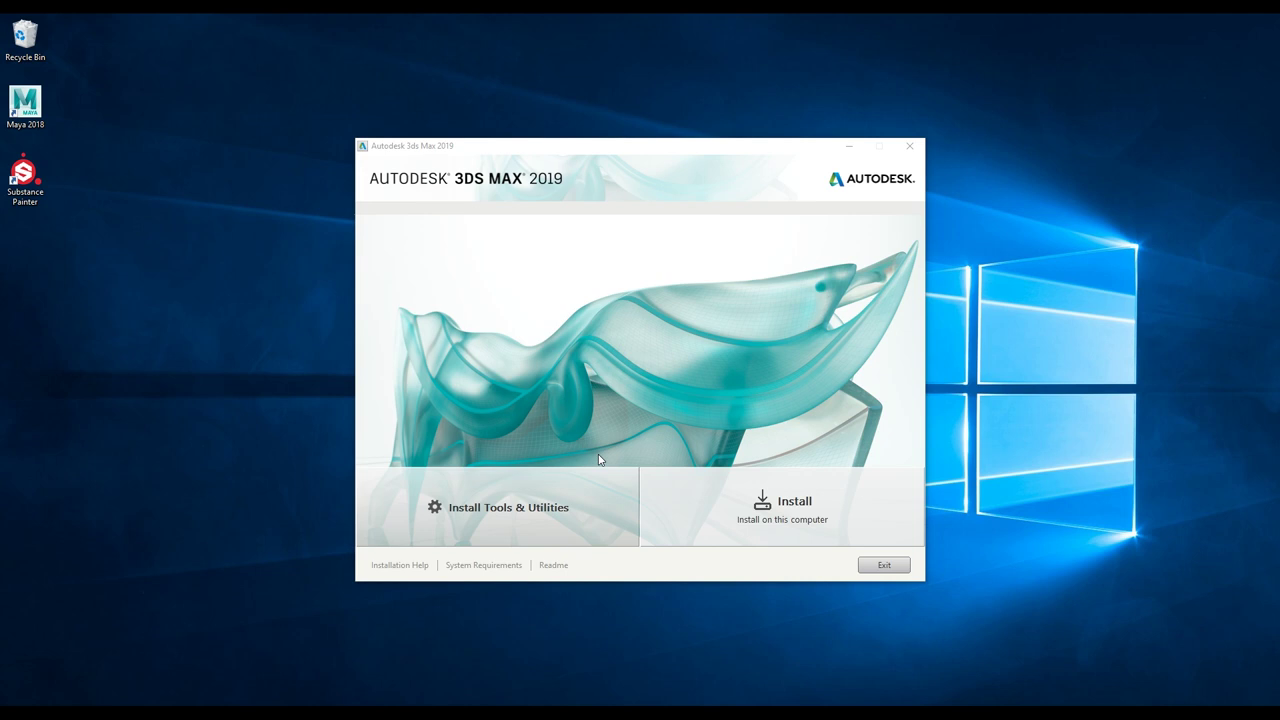
- Install 3ds Max 2019 and its components to the default D:\Program Files\Autodesk\ path
left_click(788, 506)
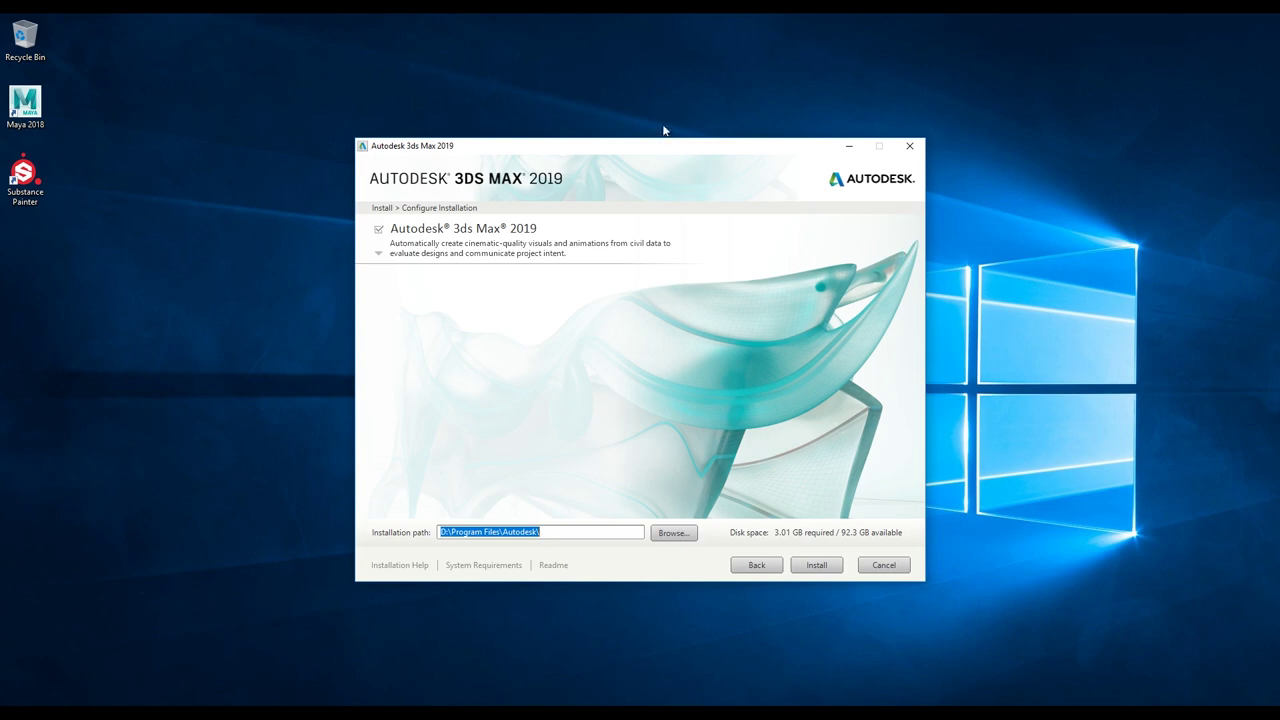
left_click(817, 568)
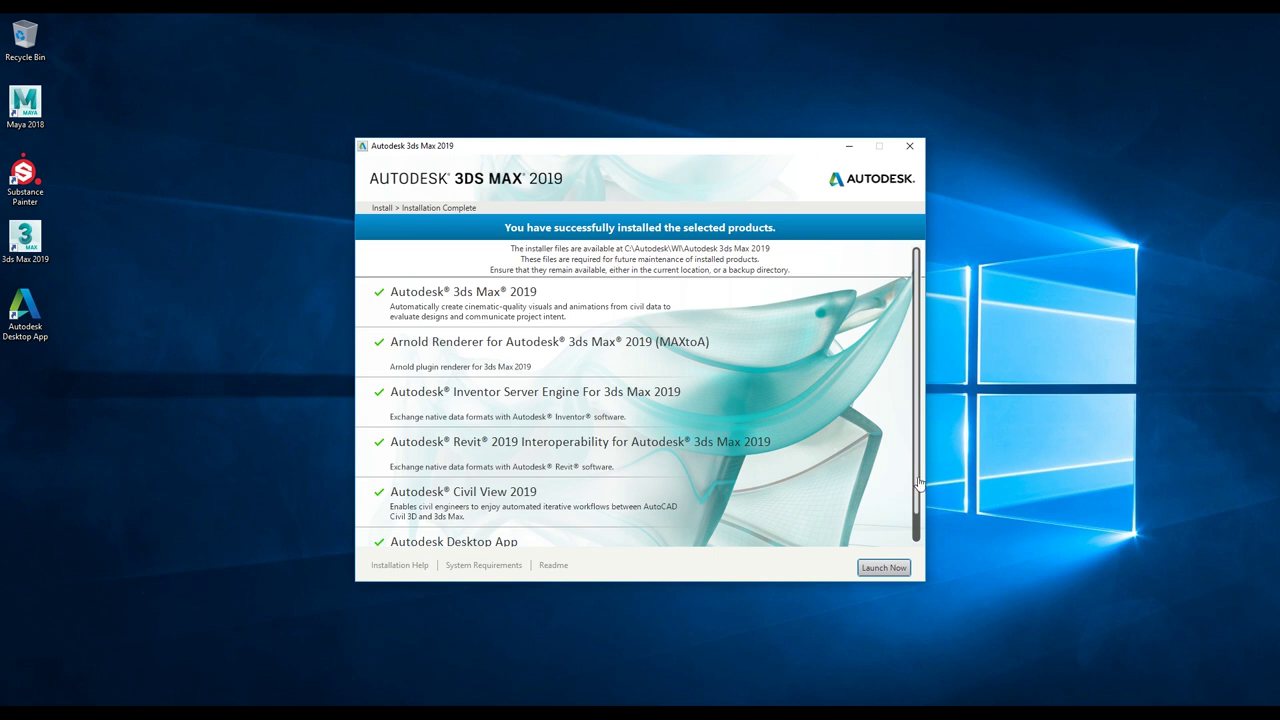
scroll(808, 407, "down", 1)
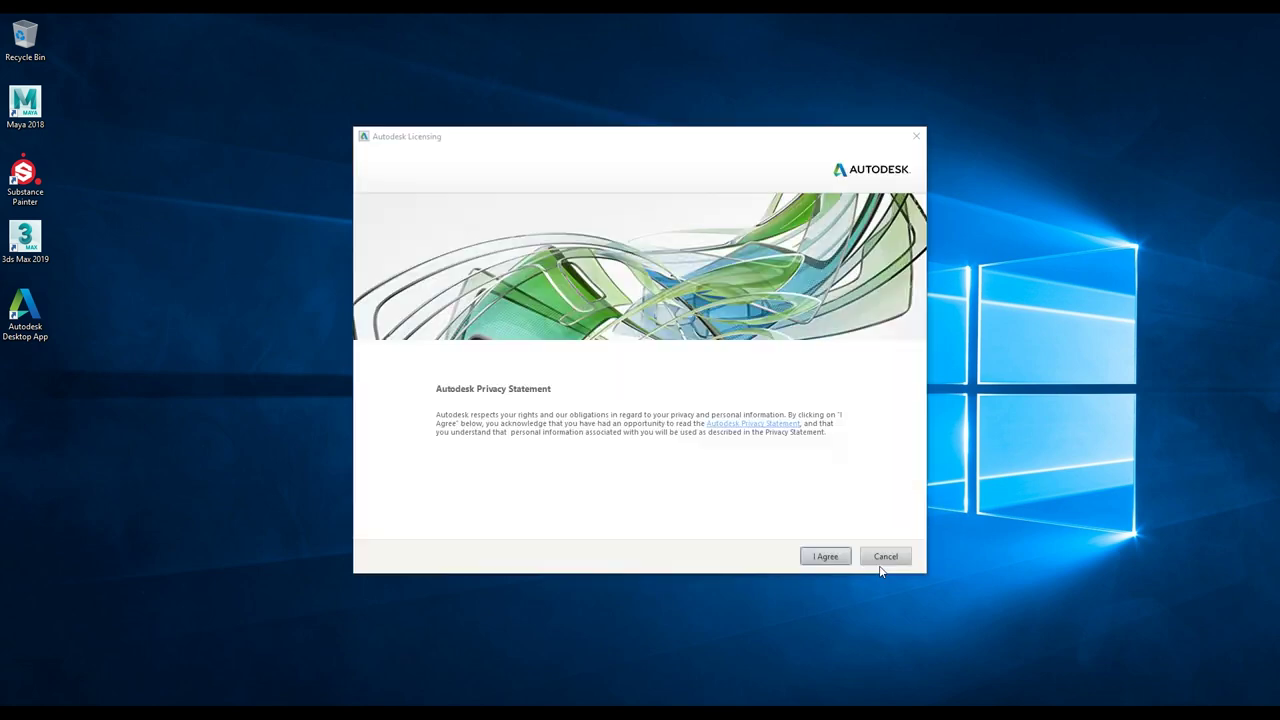
- Agree to the Autodesk Privacy Statement and confirm the initial 3ds Max experience
left_click(825, 556)
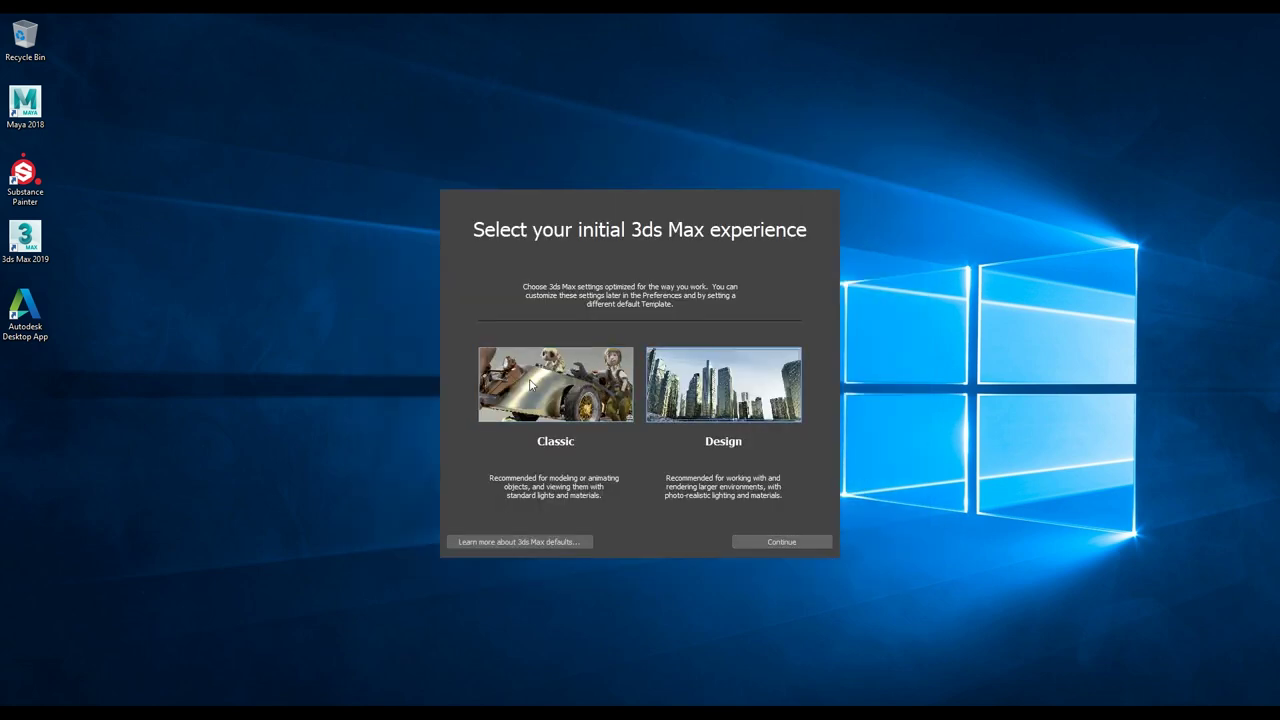
left_click(781, 540)
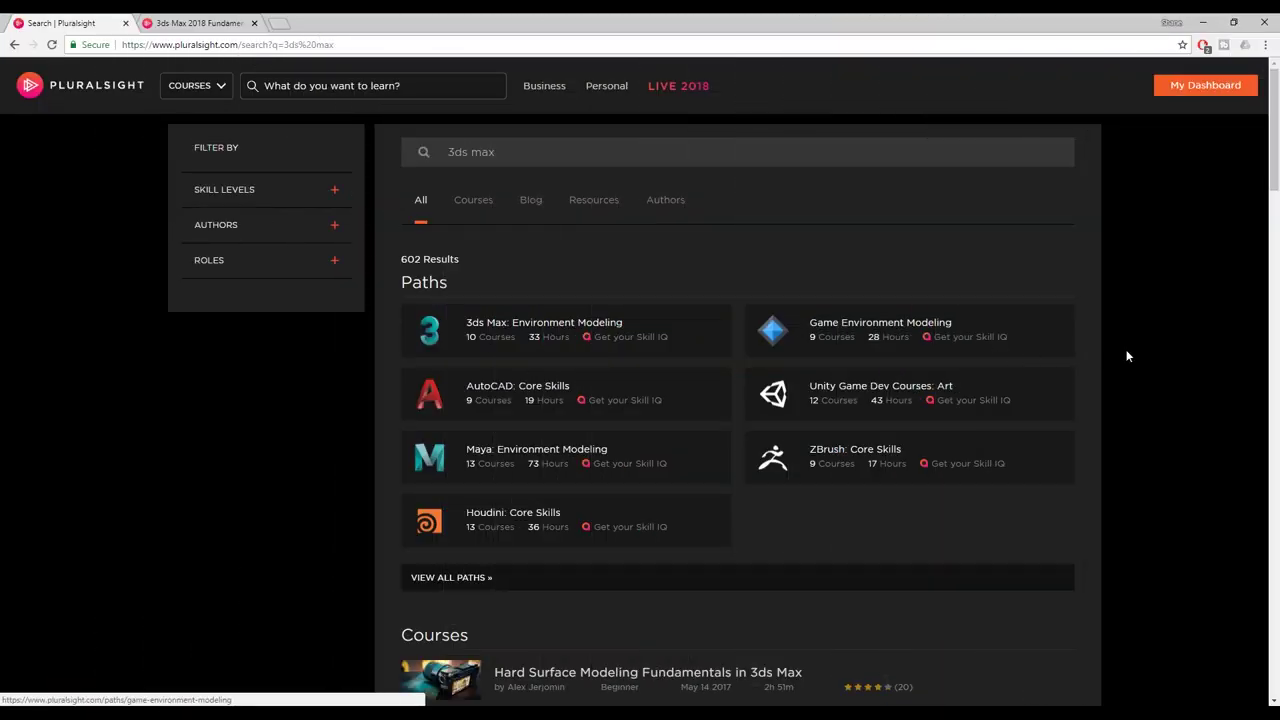
- Browse the '3ds max' Pluralsight results and open the 3ds Max: Environment Modeling path
scroll(1131, 356, "down", 5)
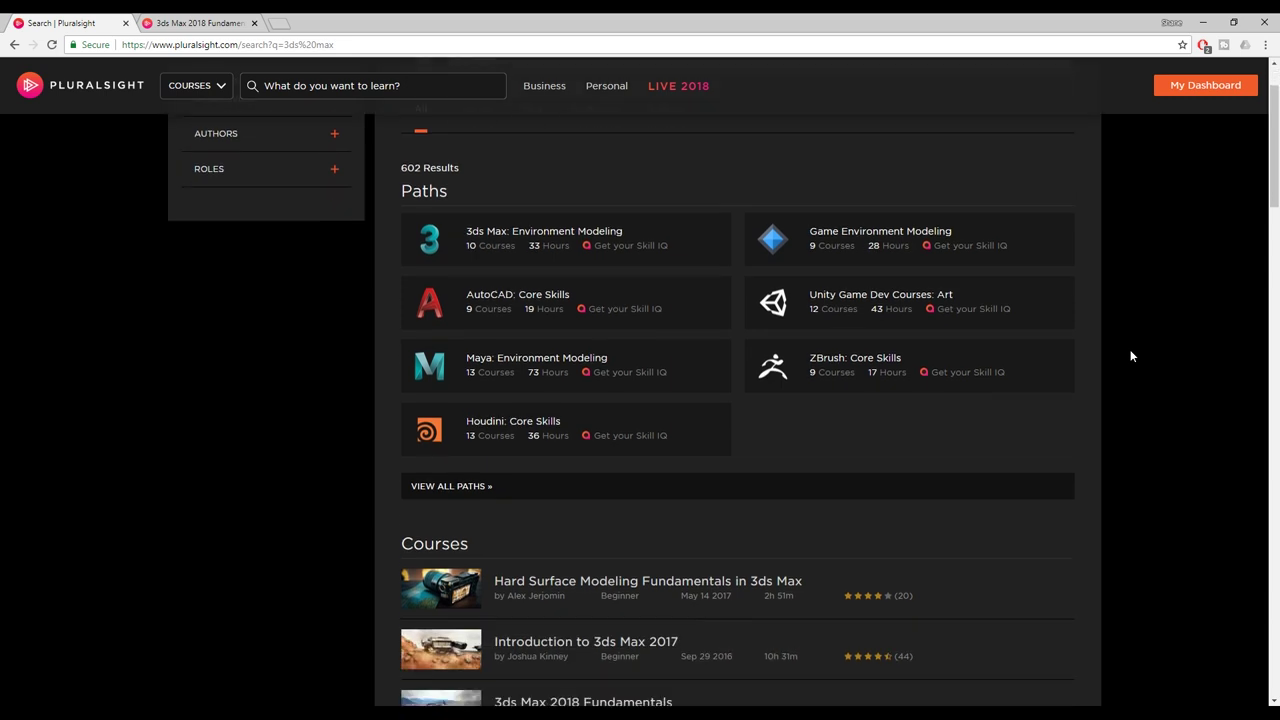
scroll(1131, 356, "down", 2)
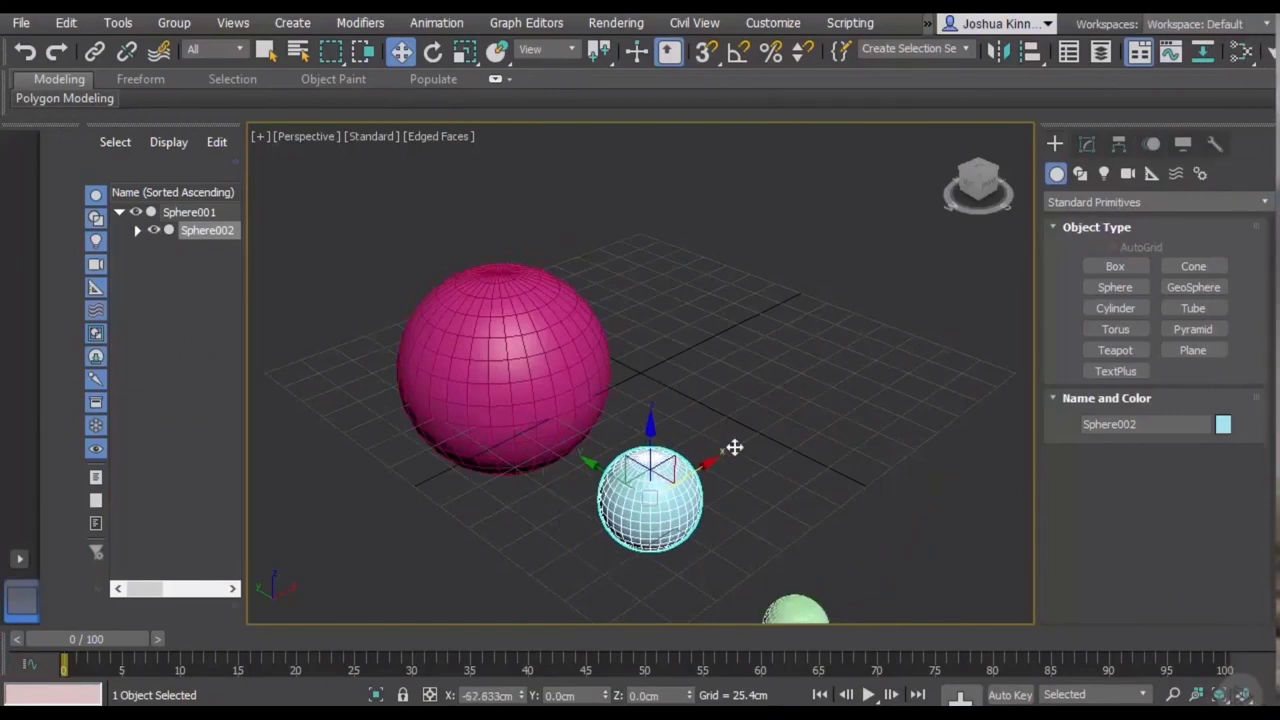
left_click_drag(734, 446, 866, 358)
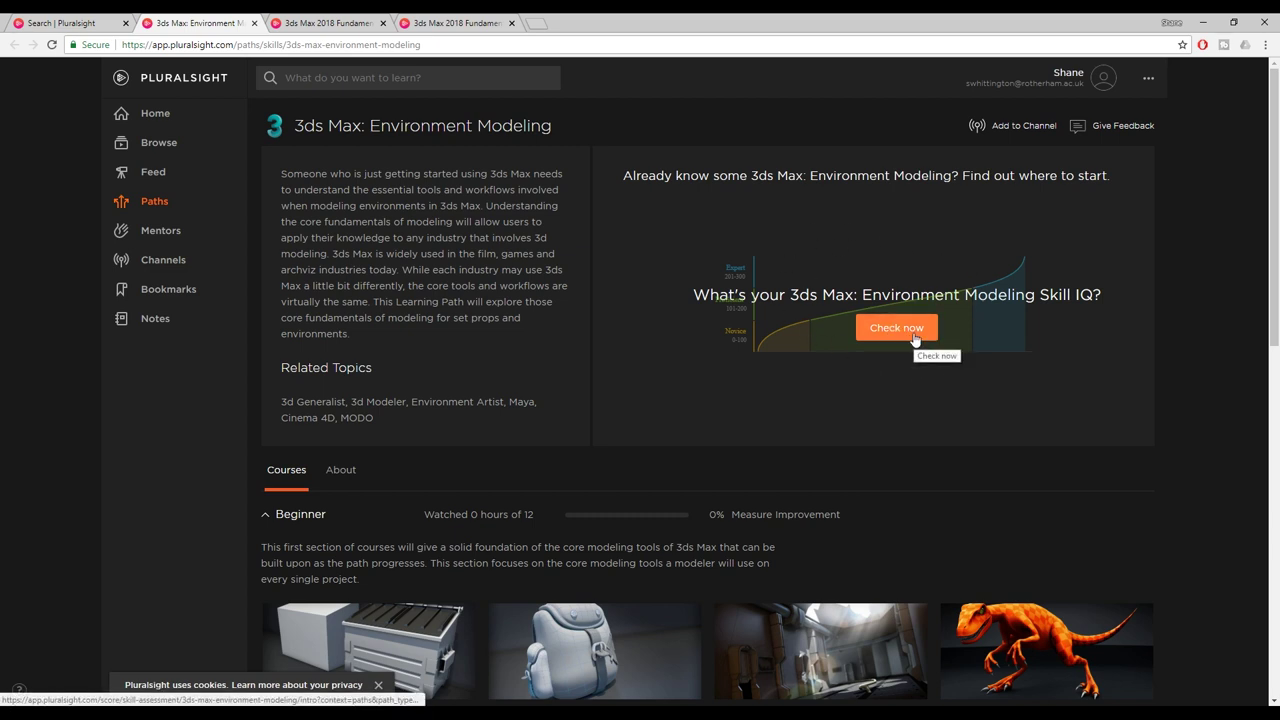
- Take the Environment Modeling Skill IQ assessment and view the Proficient 113 result with recommendations
left_click(913, 339)
left_click(834, 301)
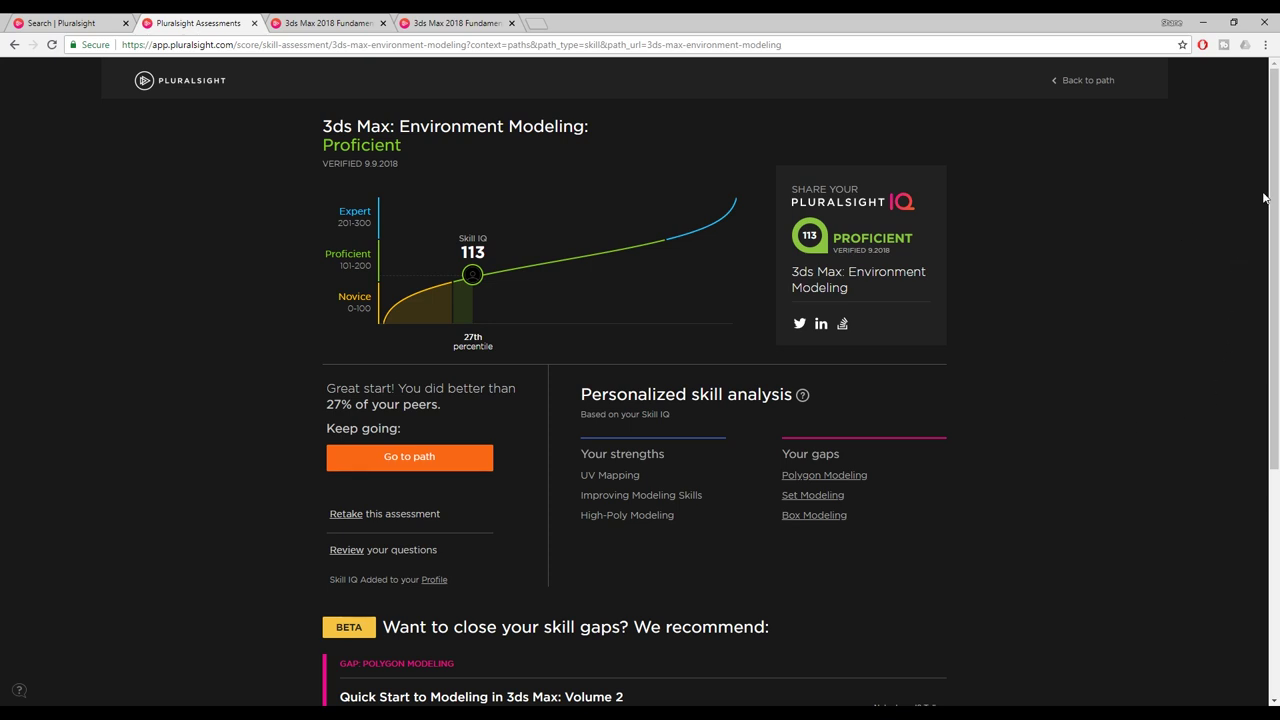
left_click_drag(1276, 187, 1274, 417)
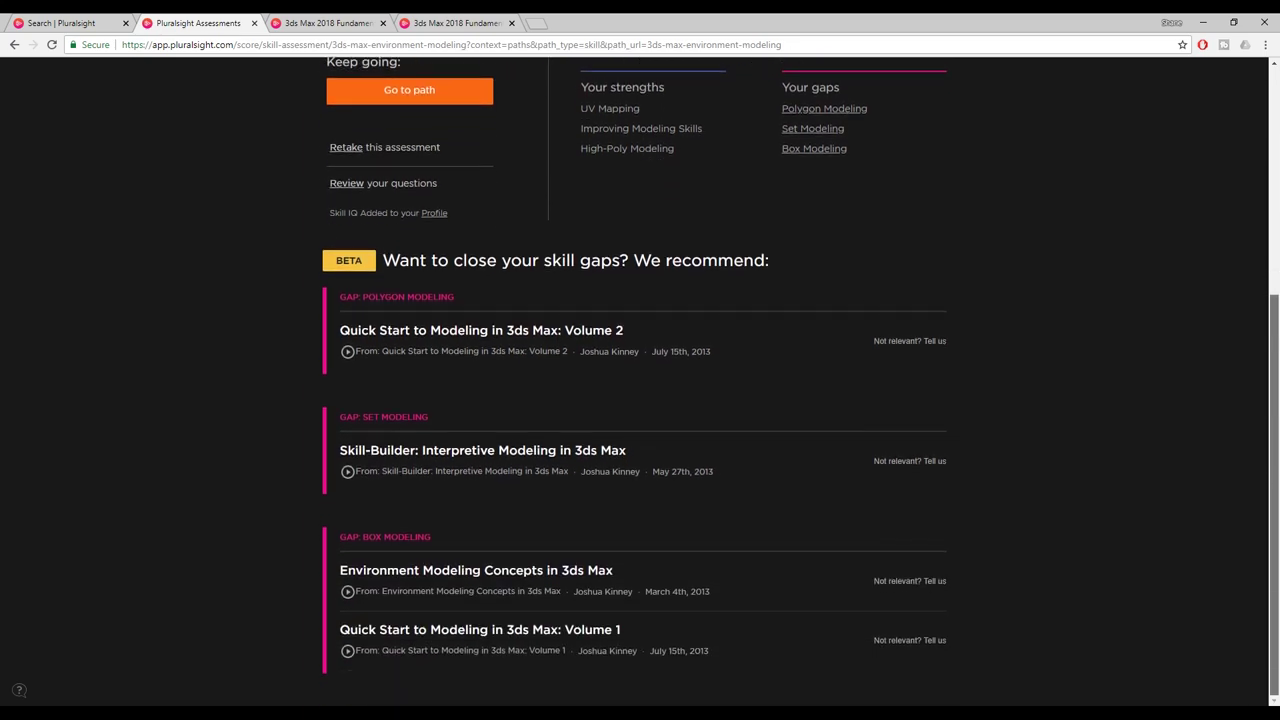